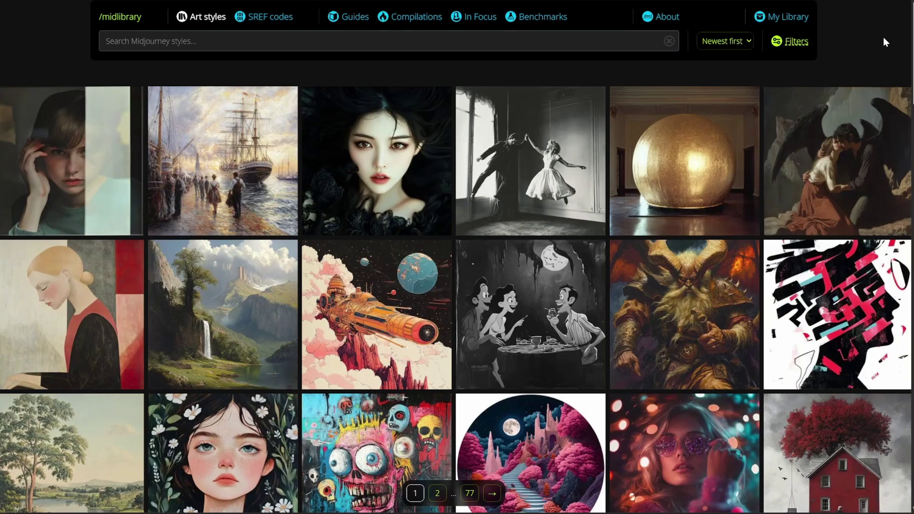
Browse the Midlibrary gallery and open the Max Fleischer cartoon style page
{"action": "scroll", "coordinate": [493, 154], "scroll_direction": "down", "scroll_amount": 15}
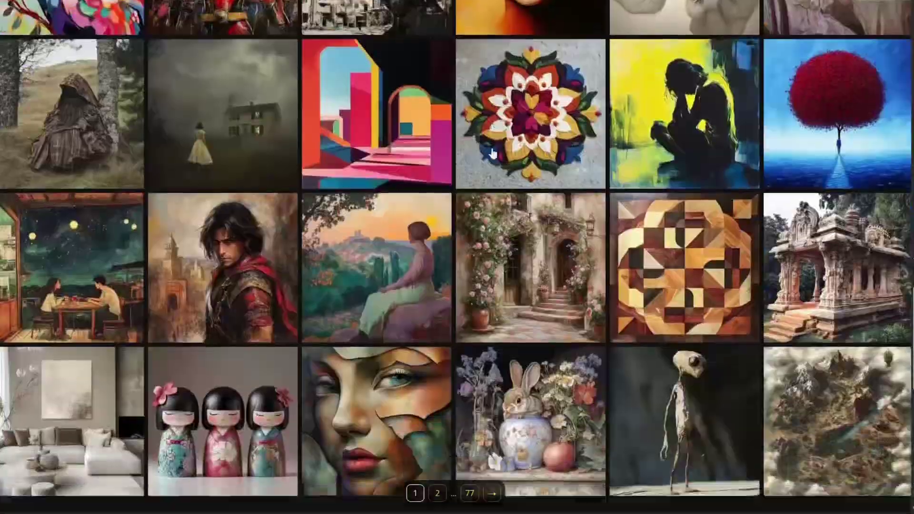
{"action": "scroll", "coordinate": [491, 153], "scroll_direction": "down", "scroll_amount": 8}
{"action": "scroll", "coordinate": [490, 153], "scroll_direction": "up", "scroll_amount": 7}
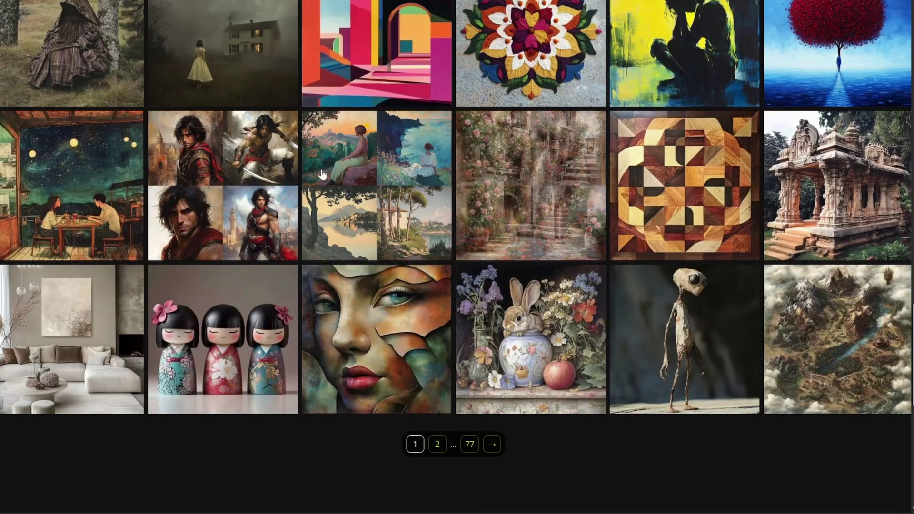
{"action": "mouse_move", "coordinate": [363, 167]}
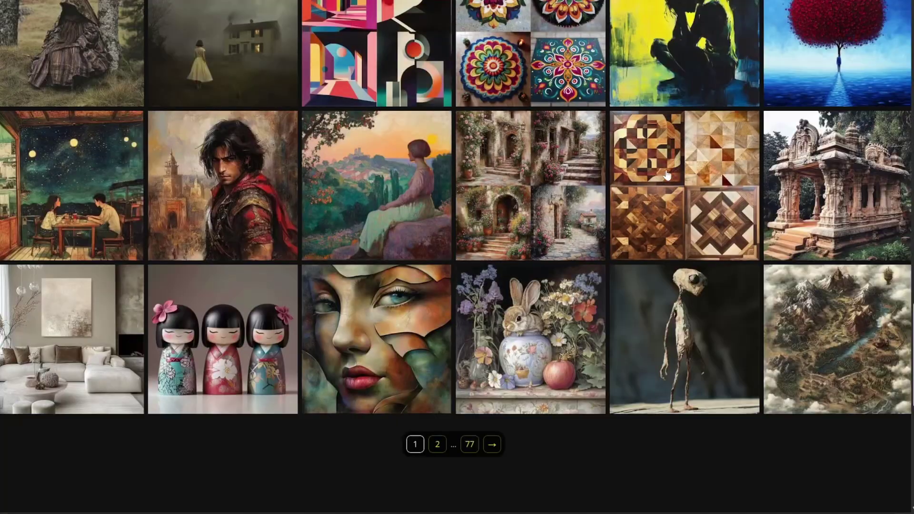
{"action": "scroll", "coordinate": [624, 174], "scroll_direction": "up", "scroll_amount": 3}
{"action": "scroll", "coordinate": [623, 173], "scroll_direction": "down", "scroll_amount": 3}
{"action": "scroll", "coordinate": [624, 173], "scroll_direction": "up", "scroll_amount": 10}
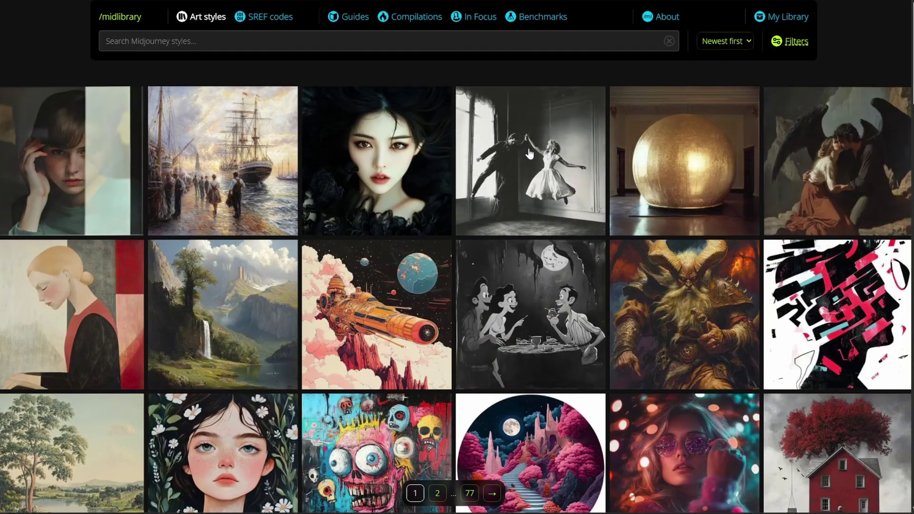
{"action": "mouse_move", "coordinate": [528, 153]}
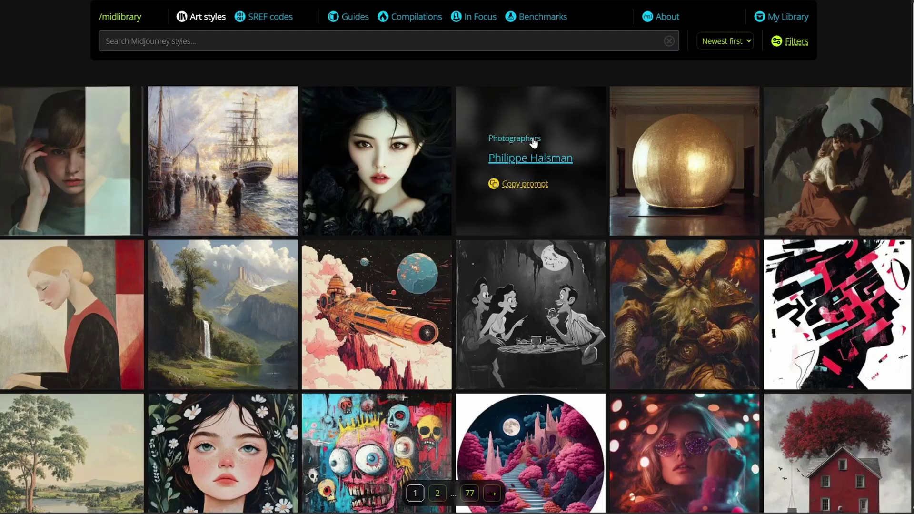
{"action": "mouse_move", "coordinate": [569, 296]}
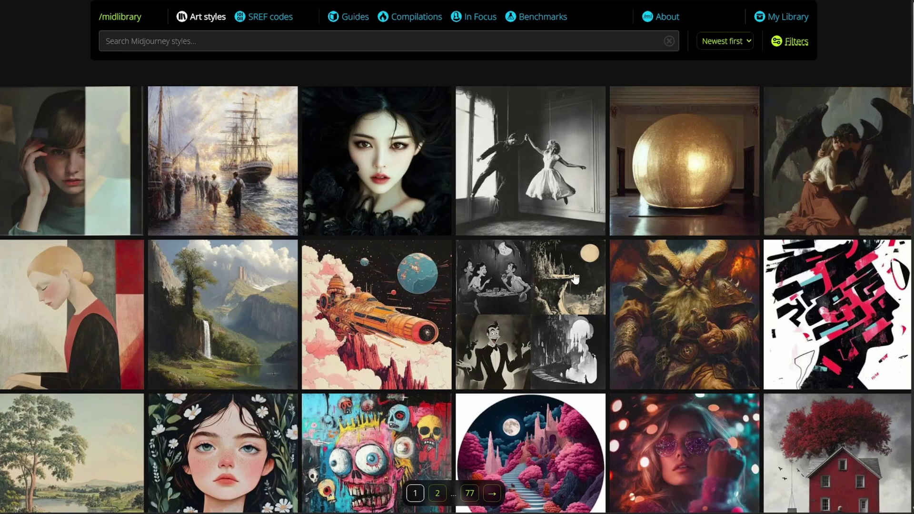
{"action": "mouse_move", "coordinate": [576, 281]}
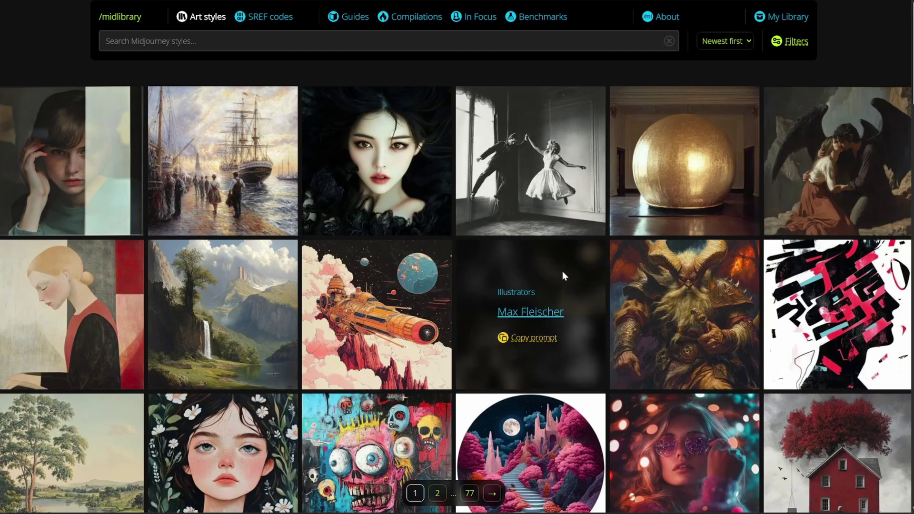
{"action": "left_click", "coordinate": [562, 312]}
{"action": "scroll", "coordinate": [211, 173], "scroll_direction": "down", "scroll_amount": 5}
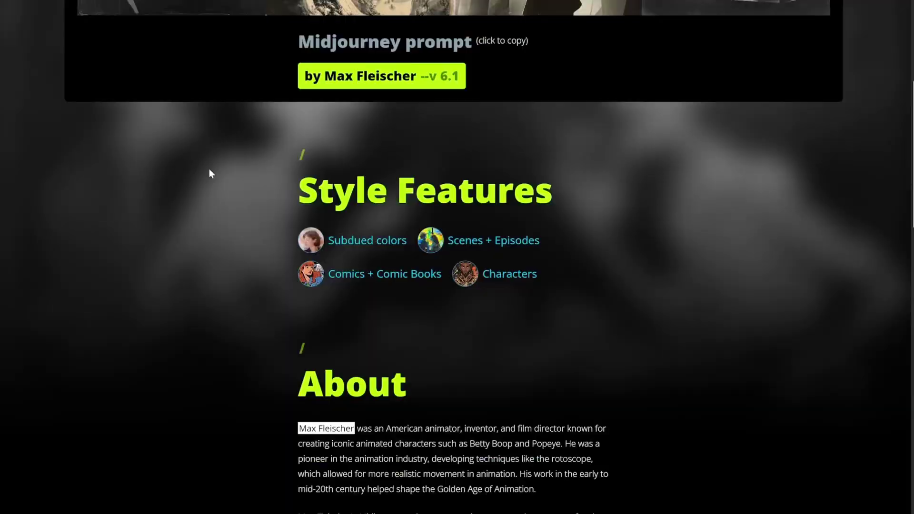
{"action": "scroll", "coordinate": [209, 174], "scroll_direction": "up", "scroll_amount": 5}
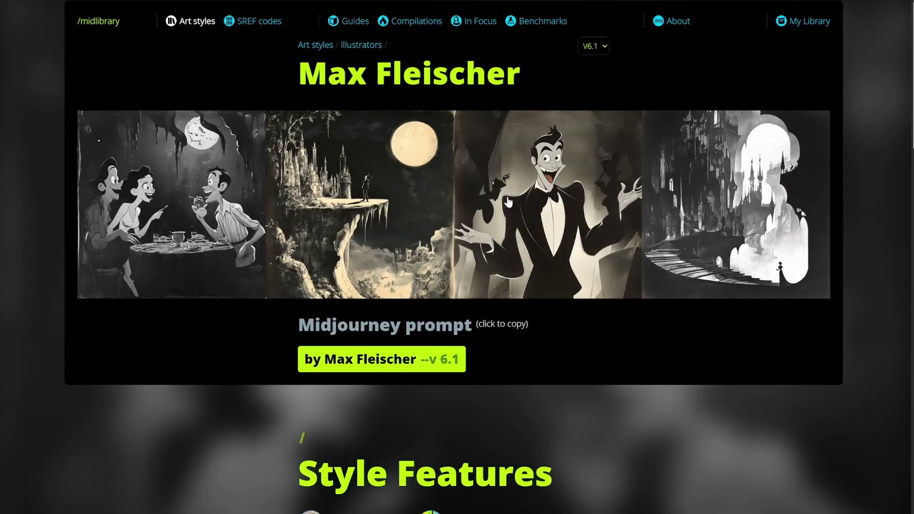
Attach the enlarged four-panel Max Fleischer image and paste the neon-lit bar woman prompt
{"action": "left_click", "coordinate": [508, 201]}
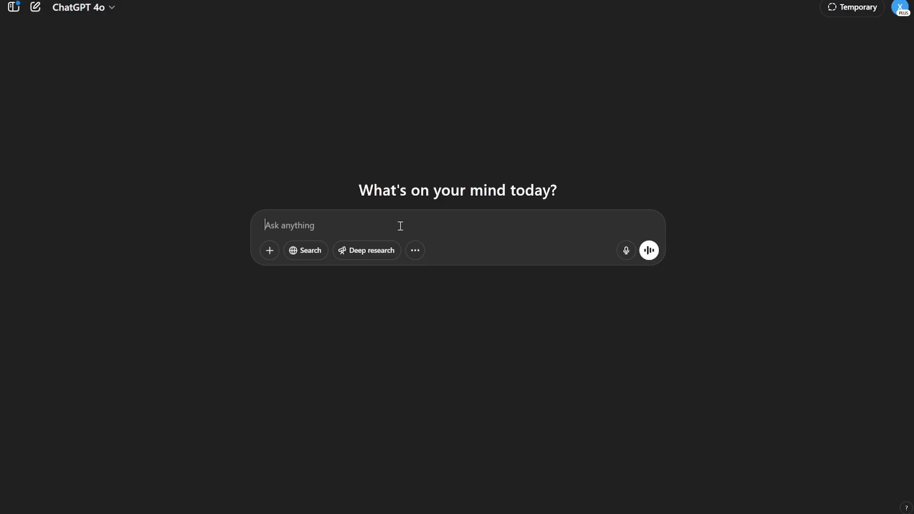
{"action": "key", "text": "ctrl+v"}
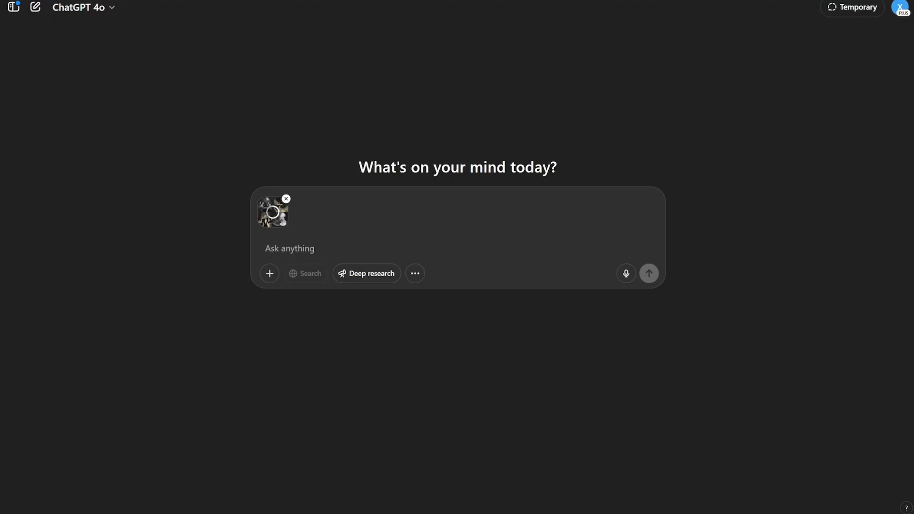
{"action": "type", "text": "Create an image of a 21-year-old woman wearing a black leather mini skirt and crop top, leaning against a neon-lit bar—exactly in this style."}
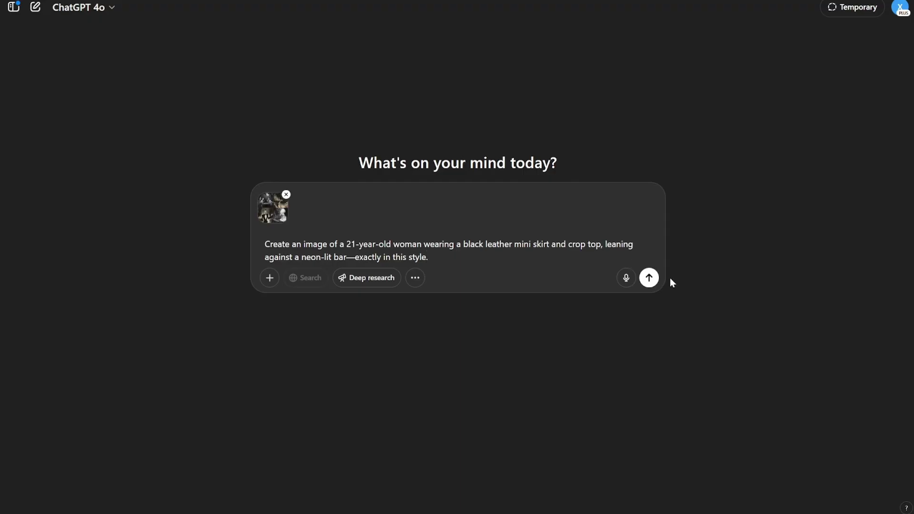
Send the prompt and get a black-and-white cartoon of the woman under a neon BAR sign
{"action": "left_click", "coordinate": [650, 279]}
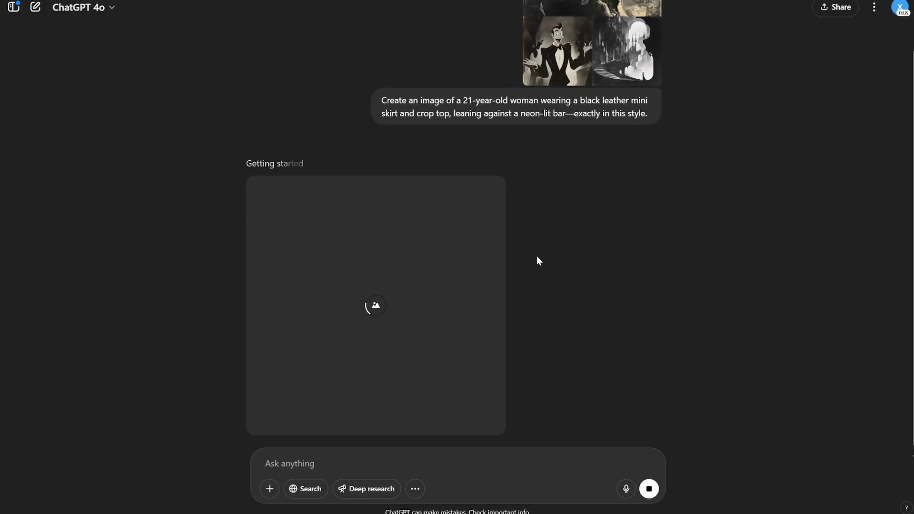
{"action": "scroll", "coordinate": [536, 256], "scroll_direction": "up", "scroll_amount": 1}
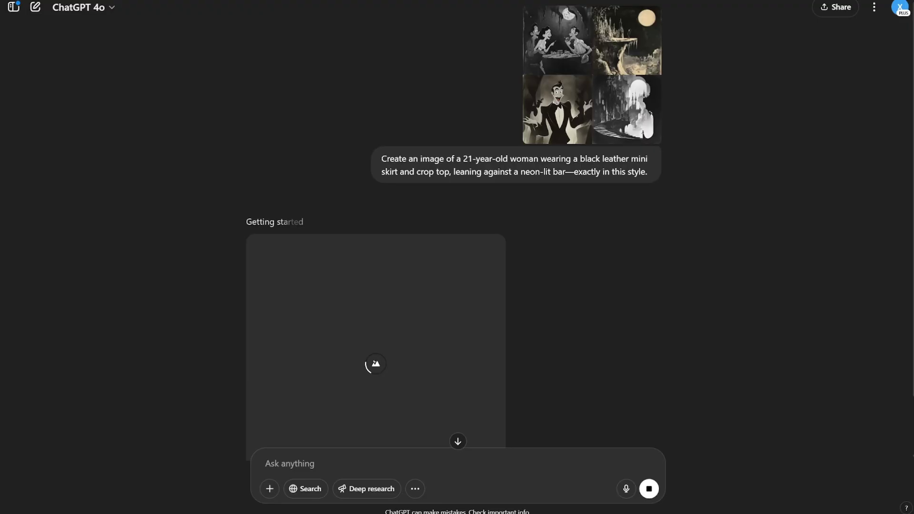
{"action": "scroll", "coordinate": [647, 241], "scroll_direction": "down", "scroll_amount": 2}
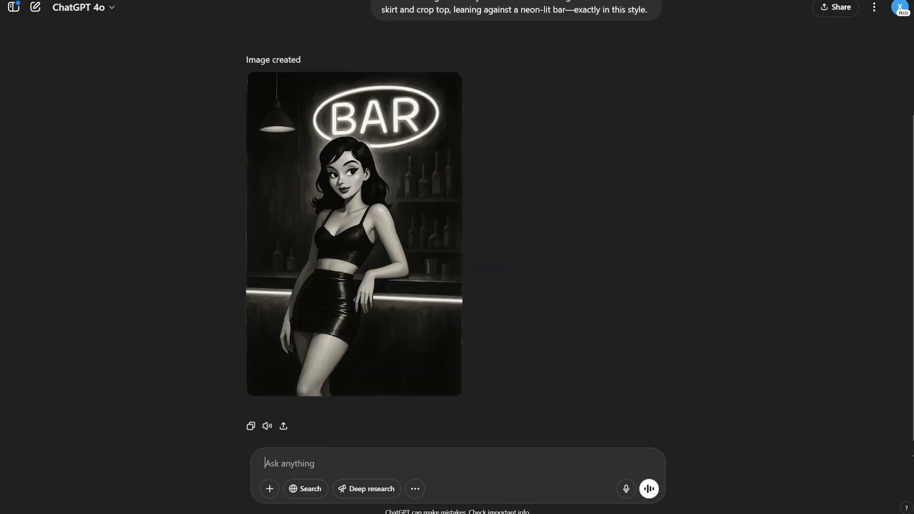
{"action": "scroll", "coordinate": [481, 200], "scroll_direction": "up", "scroll_amount": 3}
View the uploaded reference collage and the generated BAR image full-screen to compare them
{"action": "left_click", "coordinate": [586, 93]}
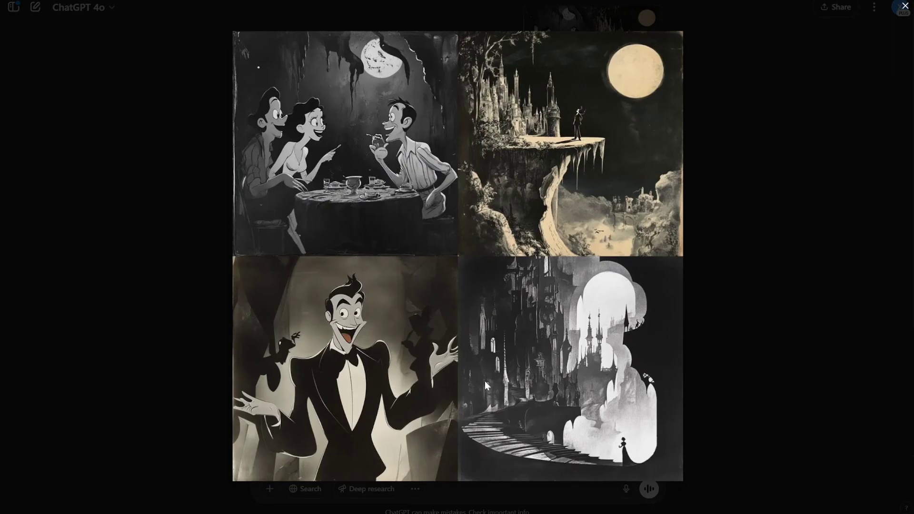
{"action": "left_click", "coordinate": [741, 249]}
{"action": "scroll", "coordinate": [623, 225], "scroll_direction": "down", "scroll_amount": 3}
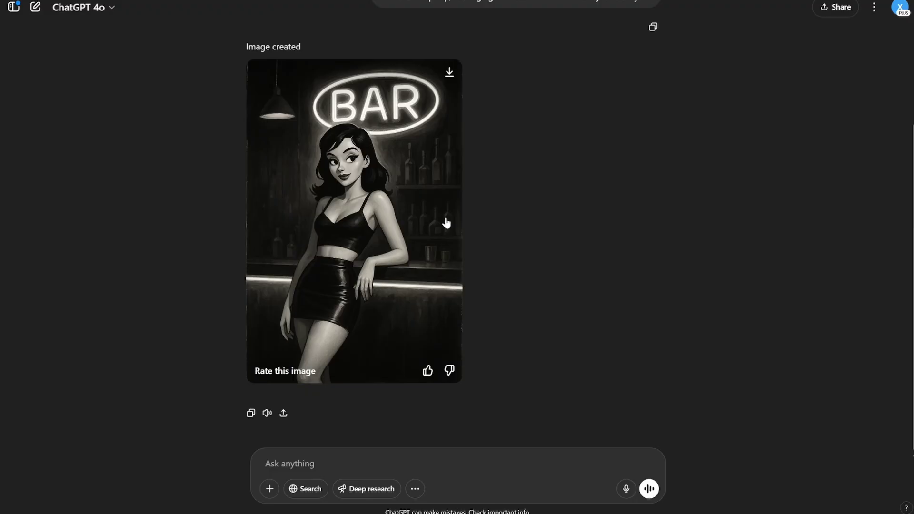
{"action": "scroll", "coordinate": [446, 223], "scroll_direction": "up", "scroll_amount": 1}
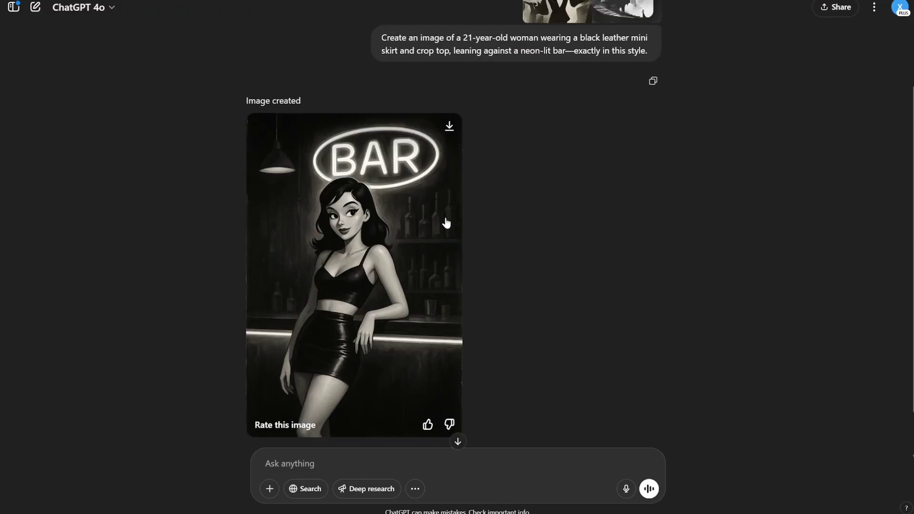
{"action": "left_click", "coordinate": [446, 223]}
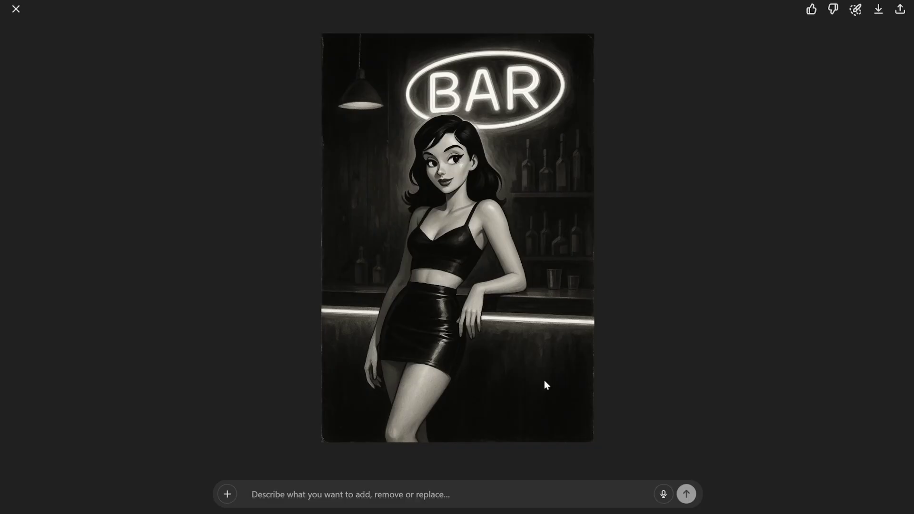
{"action": "left_click", "coordinate": [15, 8]}
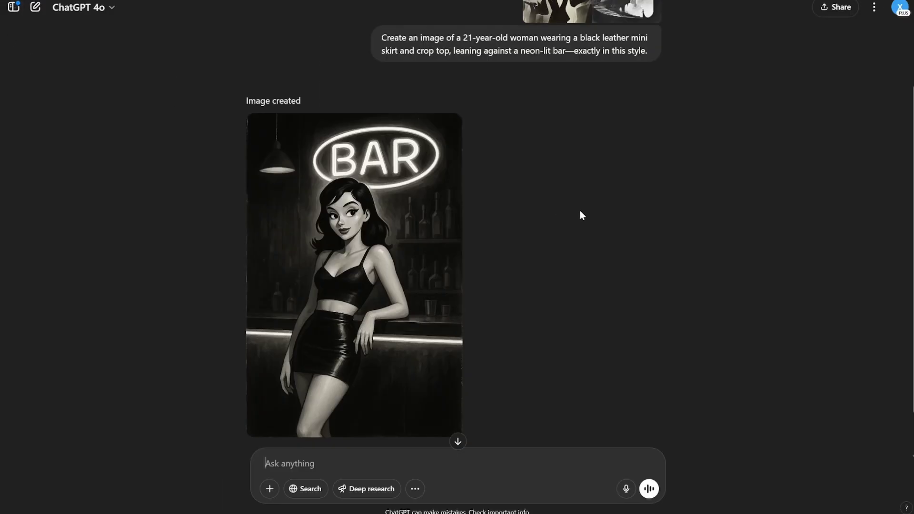
Recheck the reference and BAR image, then close the Midlibrary Fleischer lightbox
{"action": "scroll", "coordinate": [580, 210], "scroll_direction": "up", "scroll_amount": 3}
{"action": "left_click", "coordinate": [578, 129]}
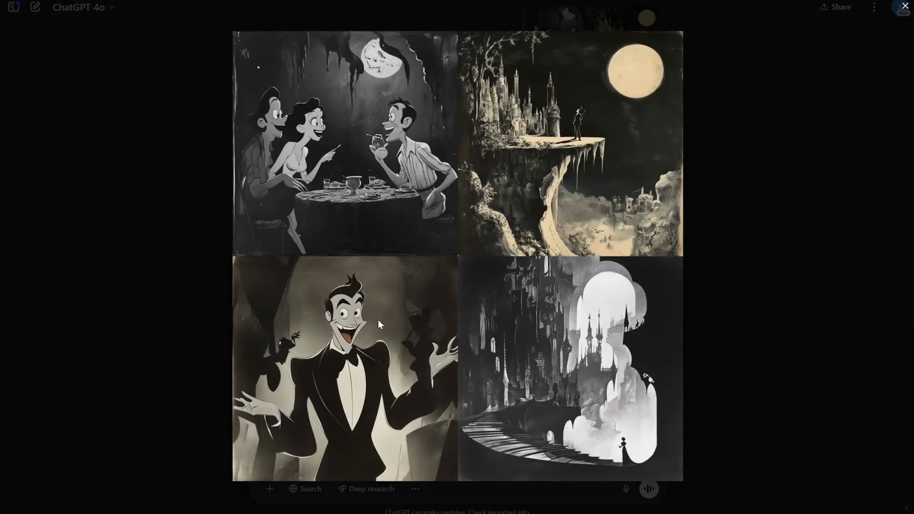
{"action": "left_click", "coordinate": [138, 188]}
{"action": "scroll", "coordinate": [652, 202], "scroll_direction": "down", "scroll_amount": 5}
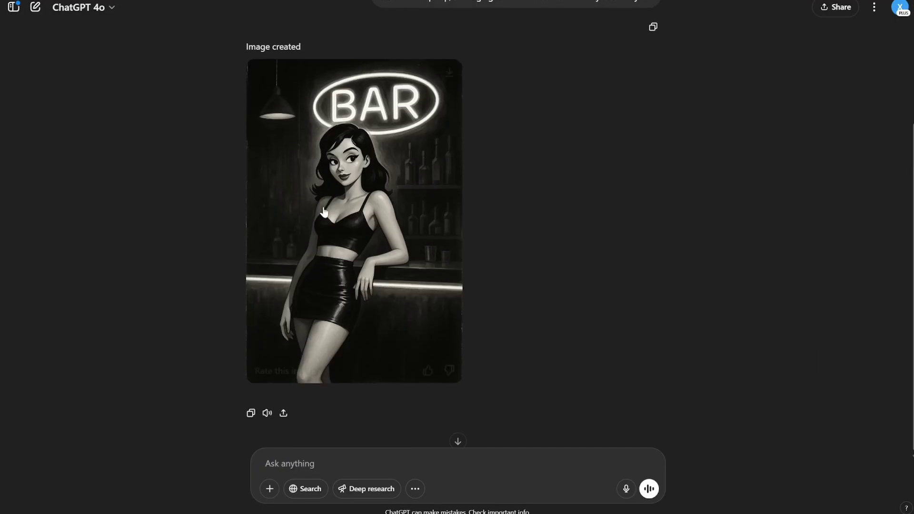
{"action": "left_click", "coordinate": [405, 215]}
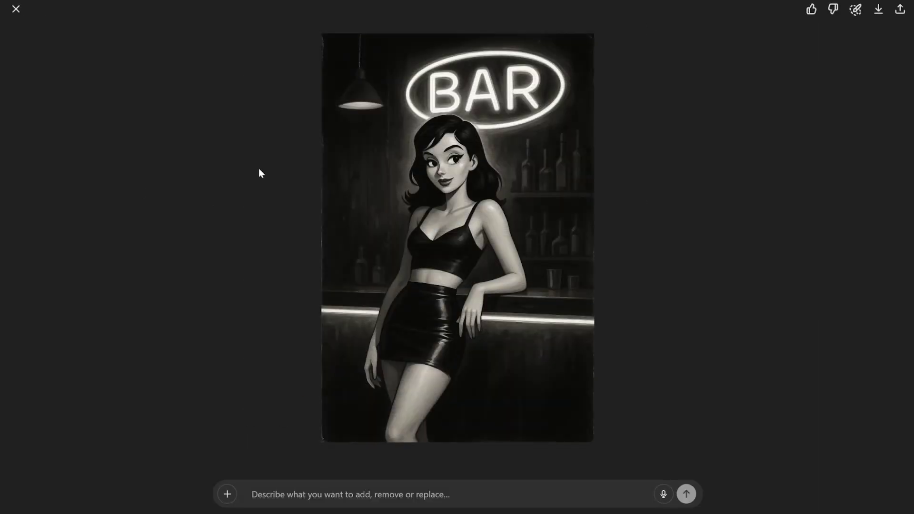
{"action": "left_click", "coordinate": [15, 8]}
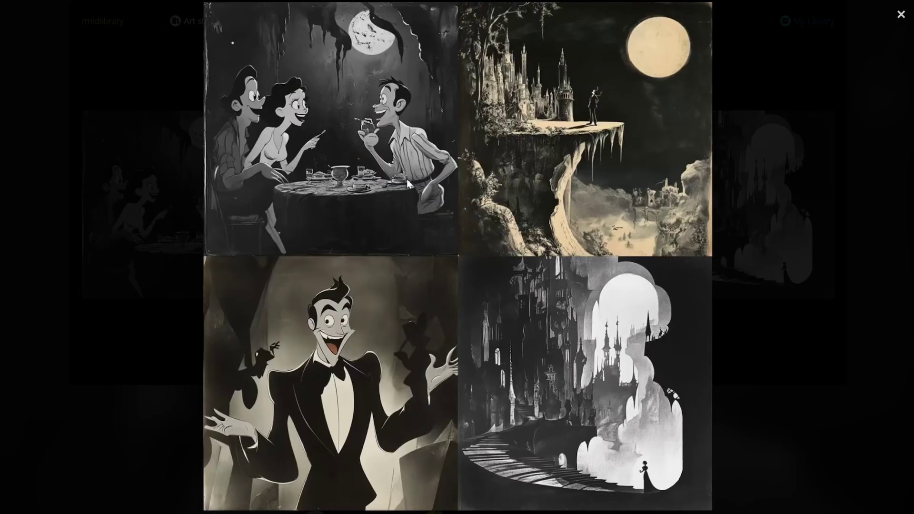
{"action": "left_click", "coordinate": [901, 14]}
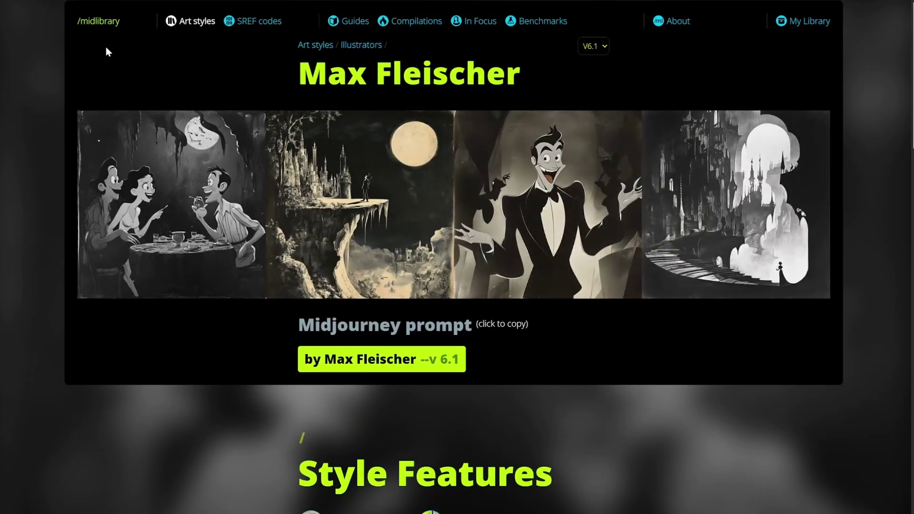
Return to the Art styles gallery and open the Walter Launt Palmer style page
{"action": "key", "text": "alt+Left"}
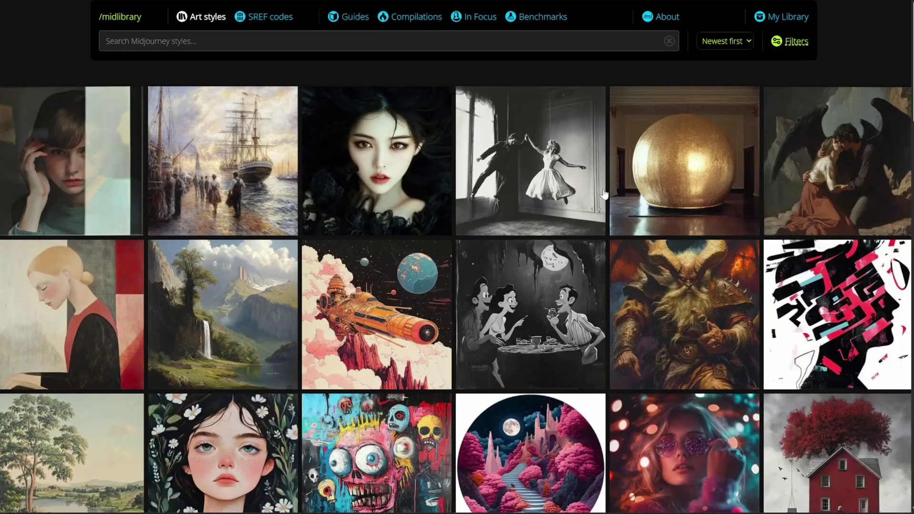
{"action": "scroll", "coordinate": [603, 194], "scroll_direction": "down", "scroll_amount": 9}
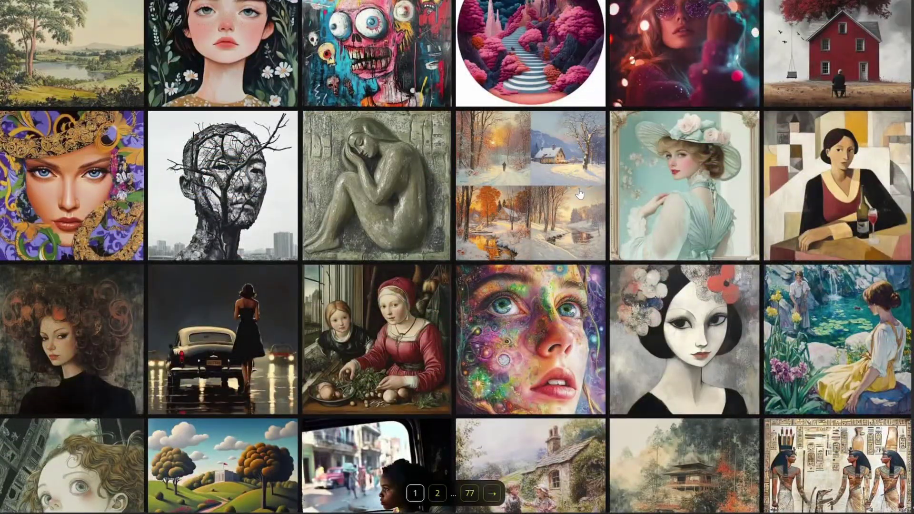
{"action": "mouse_move", "coordinate": [553, 167]}
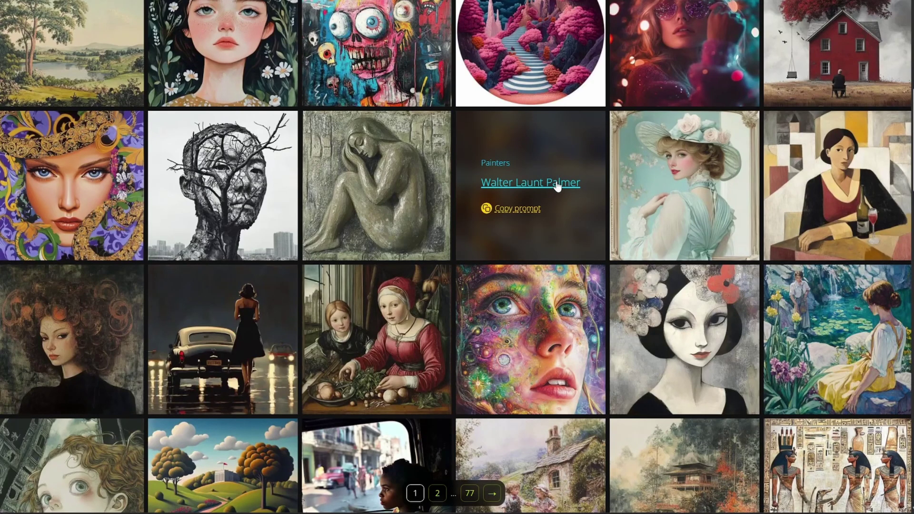
{"action": "left_click", "coordinate": [557, 186]}
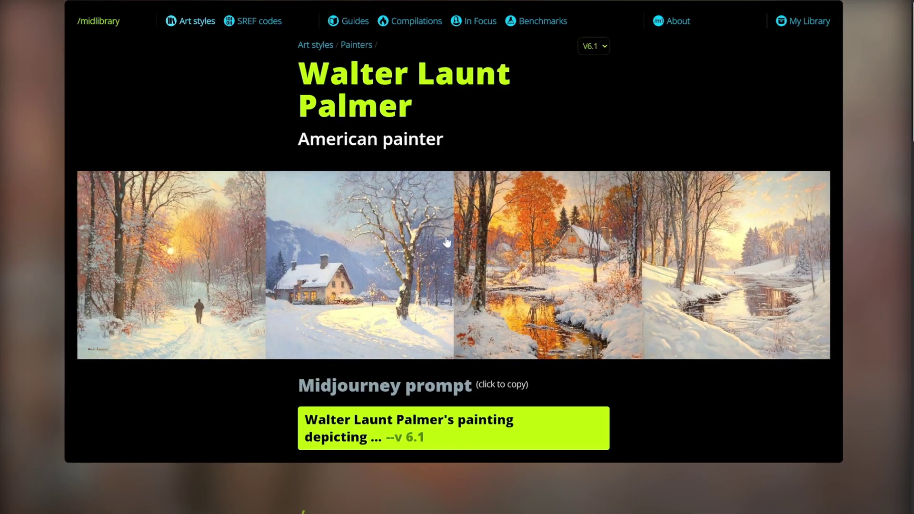
View the four Walter Launt Palmer winter paintings enlarged, twice
{"action": "left_click", "coordinate": [447, 235]}
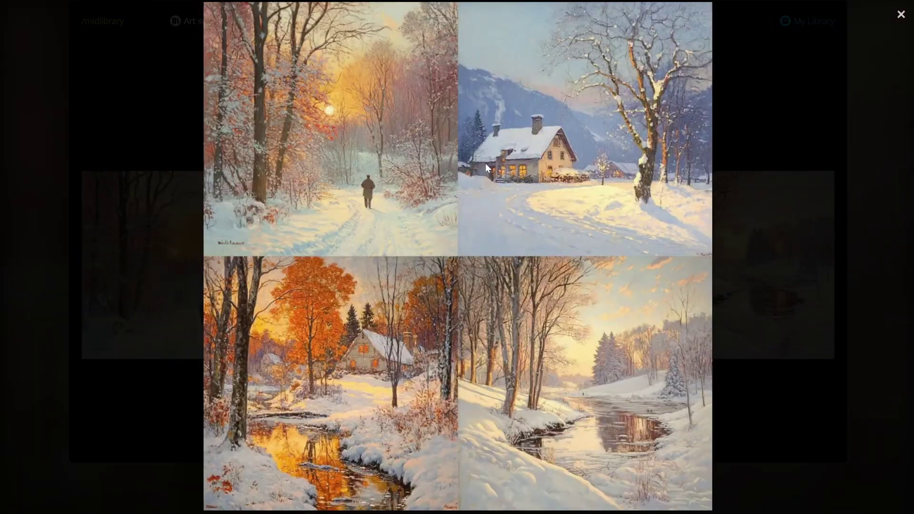
{"action": "left_click", "coordinate": [902, 14]}
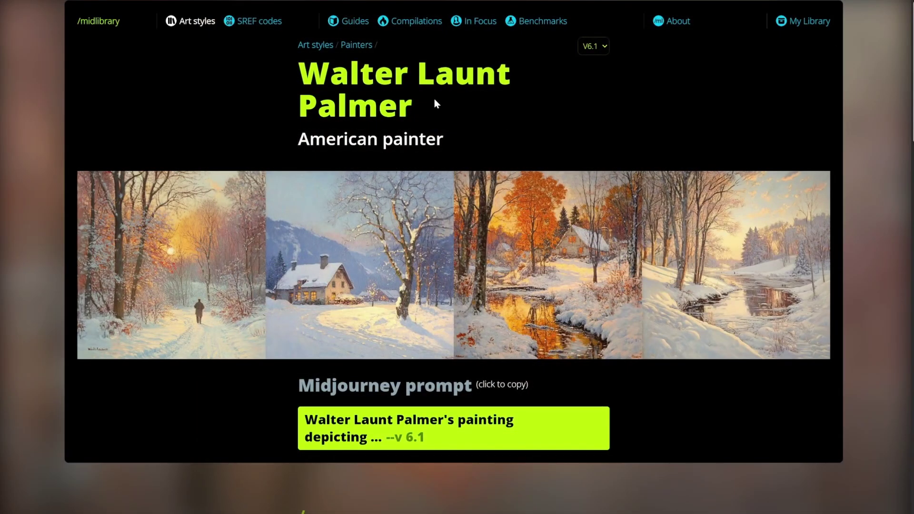
{"action": "left_click", "coordinate": [396, 271]}
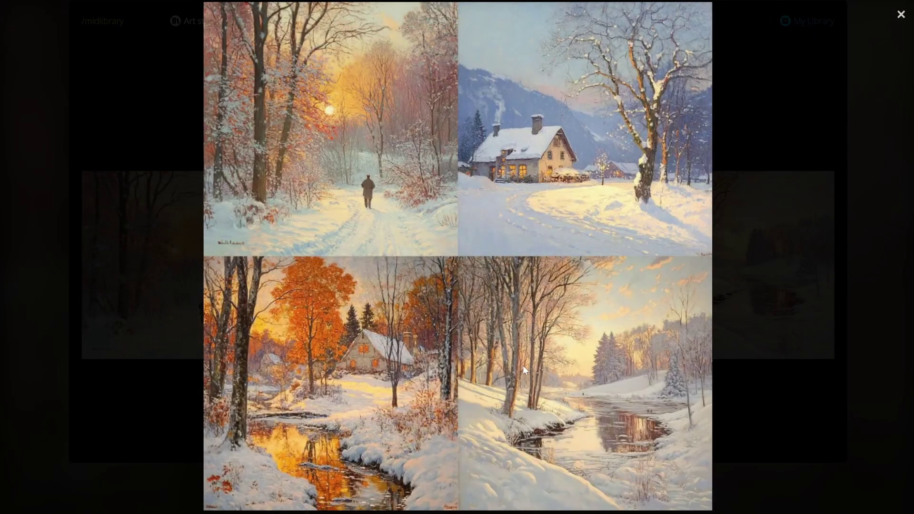
{"action": "left_click", "coordinate": [901, 14]}
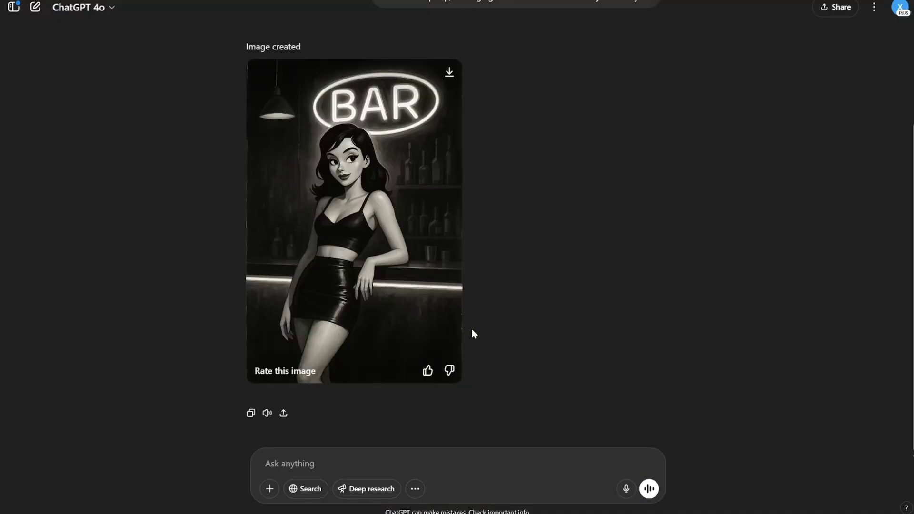
Look back at the previous bar prompt, then start a new empty chat
{"action": "scroll", "coordinate": [504, 314], "scroll_direction": "up", "scroll_amount": 4}
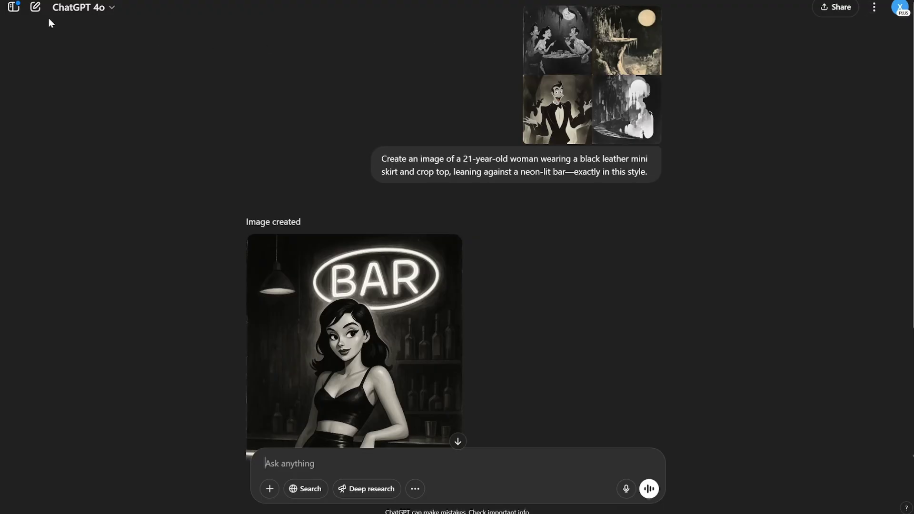
{"action": "left_click", "coordinate": [35, 7]}
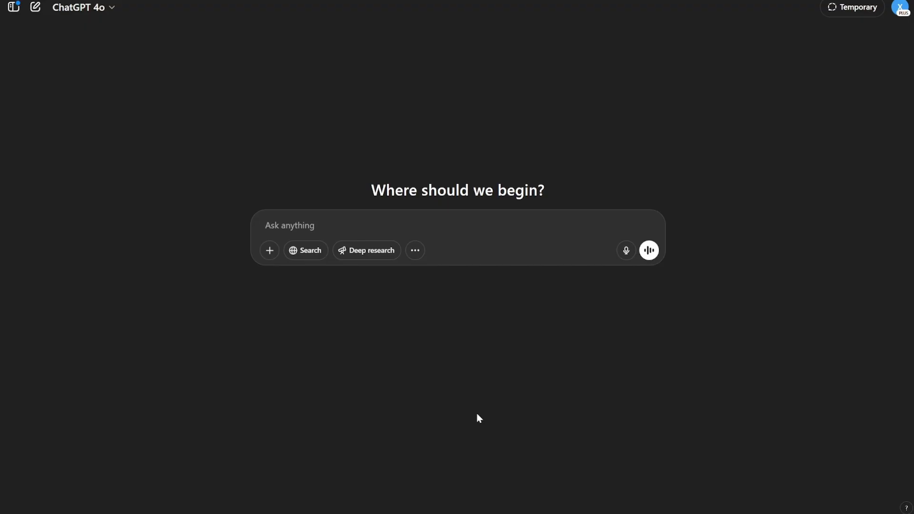
Send the winter-paintings image with the autumn forest and winding path prompt
{"action": "left_click", "coordinate": [328, 223]}
{"action": "key", "text": "ctrl+v"}
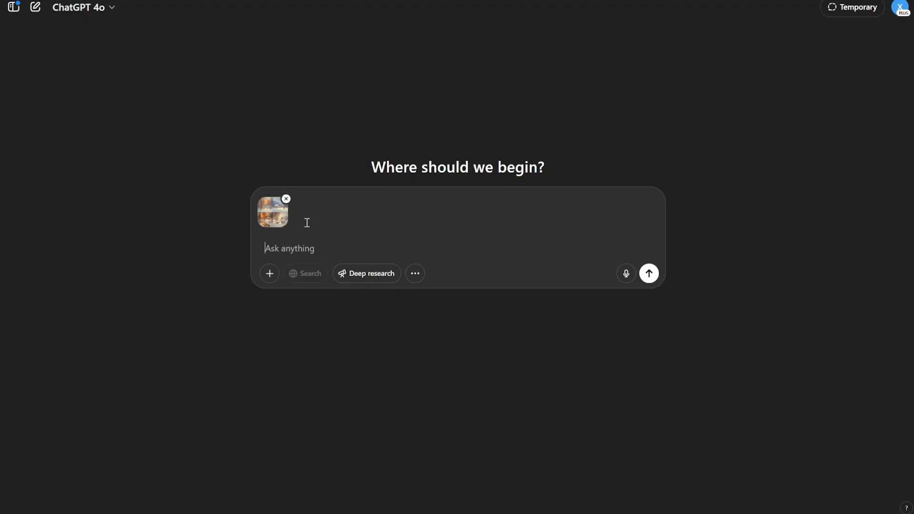
{"action": "type", "text": "Create an image of a vibrant autumn forest with golden leaves and a winding path disappearing into the distance—exactly in this style."}
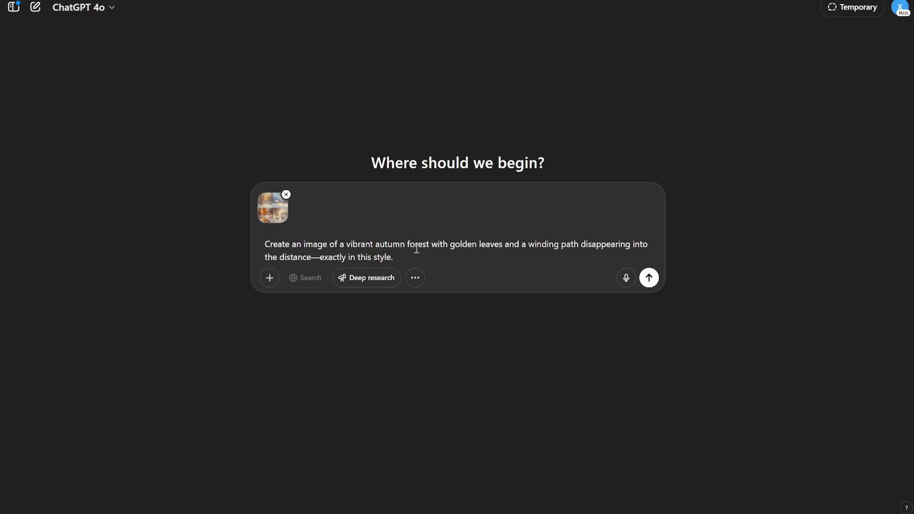
{"action": "left_click", "coordinate": [655, 280]}
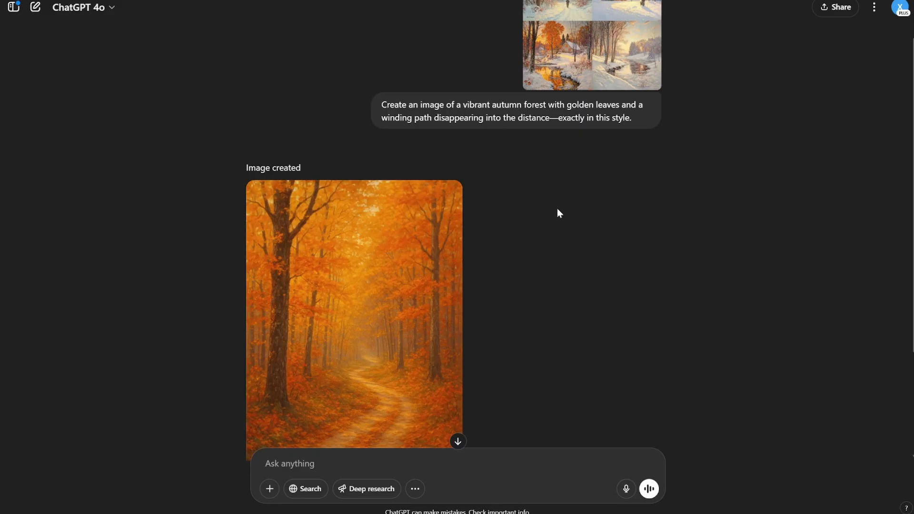
{"action": "scroll", "coordinate": [557, 208], "scroll_direction": "up", "scroll_amount": 1}
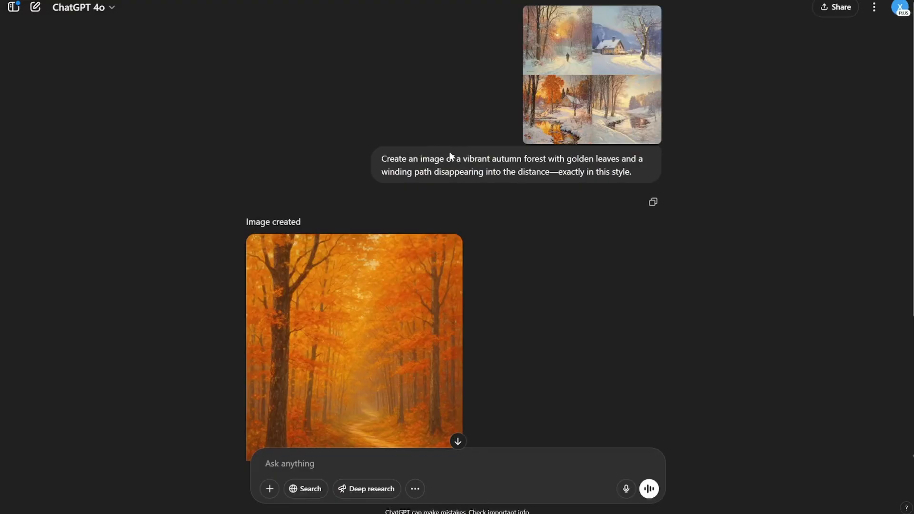
{"action": "left_click_drag", "start_coordinate": [477, 160], "coordinate": [636, 172]}
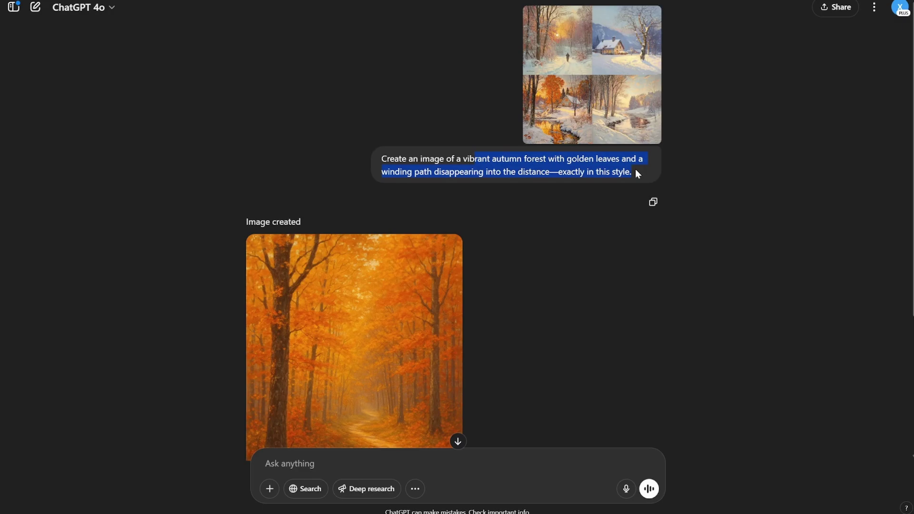
{"action": "scroll", "coordinate": [579, 285], "scroll_direction": "down", "scroll_amount": 3}
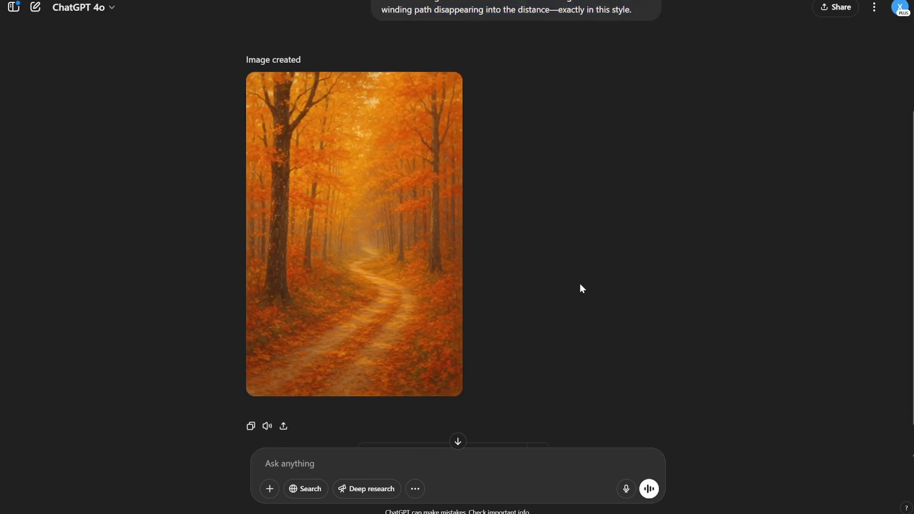
{"action": "left_click", "coordinate": [393, 246]}
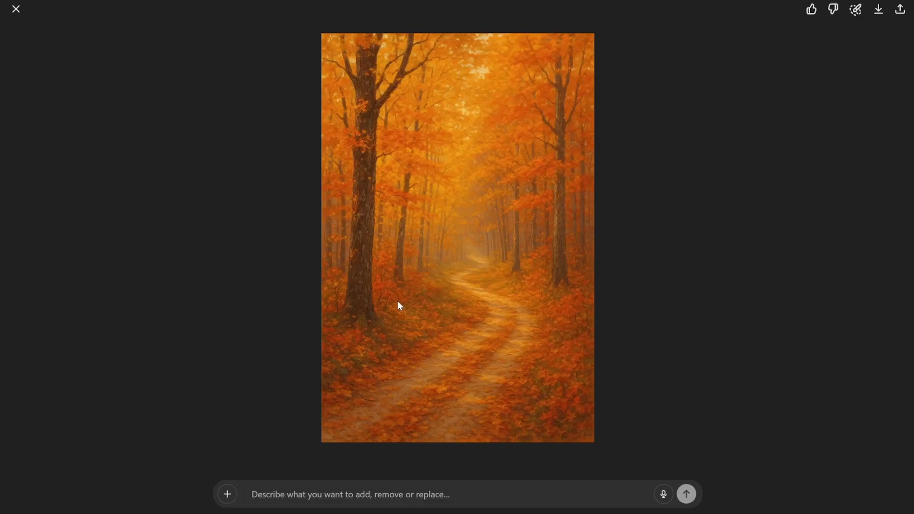
{"action": "left_click", "coordinate": [16, 9]}
{"action": "scroll", "coordinate": [561, 272], "scroll_direction": "up", "scroll_amount": 3}
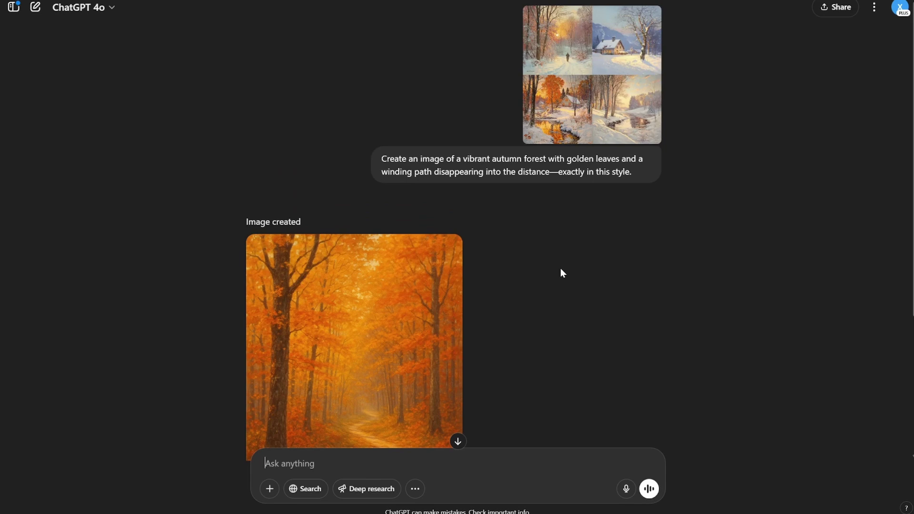
{"action": "scroll", "coordinate": [402, 143], "scroll_direction": "down", "scroll_amount": 3}
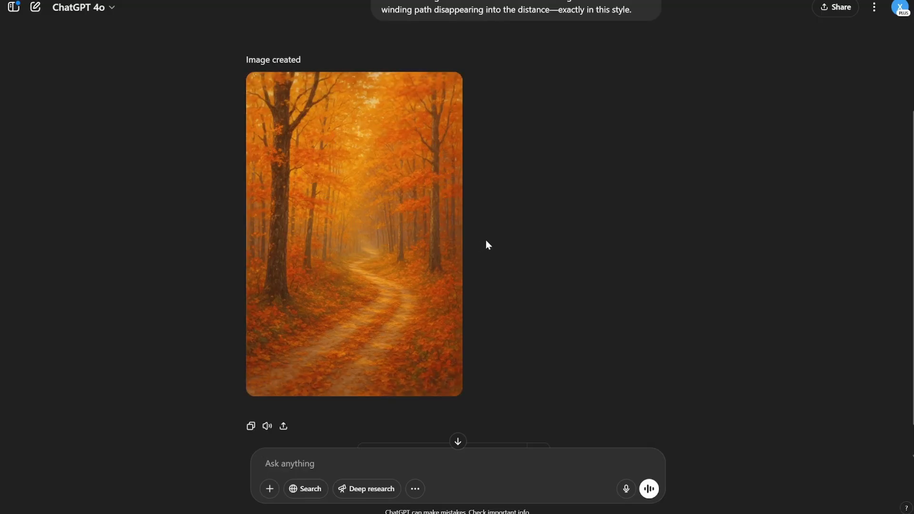
{"action": "scroll", "coordinate": [488, 239], "scroll_direction": "up", "scroll_amount": 3}
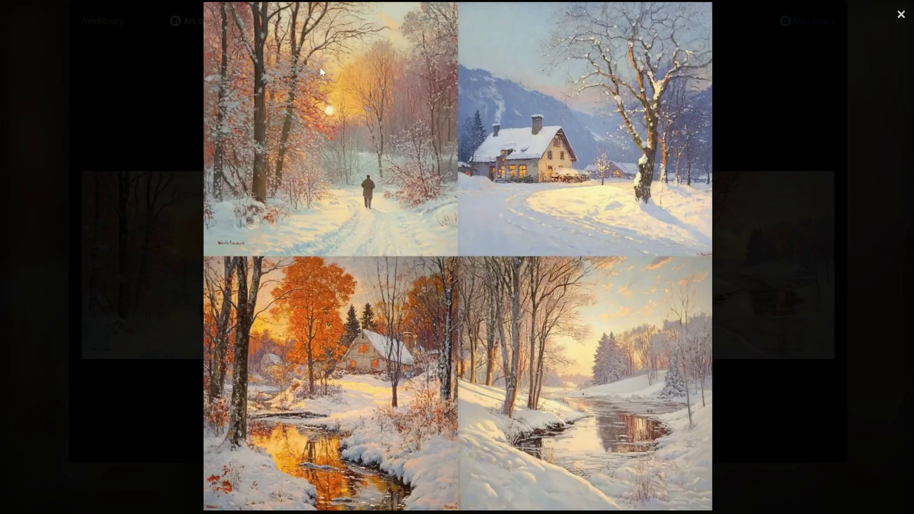
Close the winter lightbox, search Midlibrary styles for 'graf', and browse the results
{"action": "left_click", "coordinate": [901, 14]}
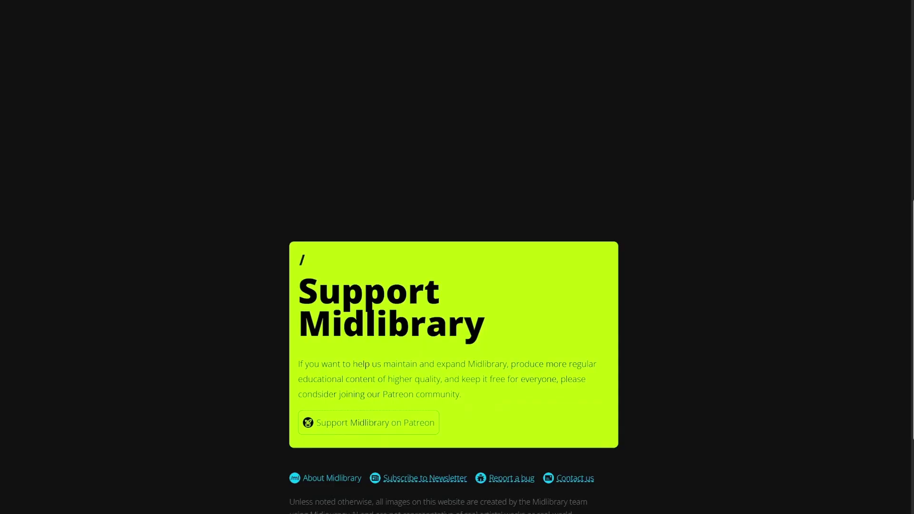
{"action": "scroll", "coordinate": [206, 41], "scroll_direction": "up", "scroll_amount": 15}
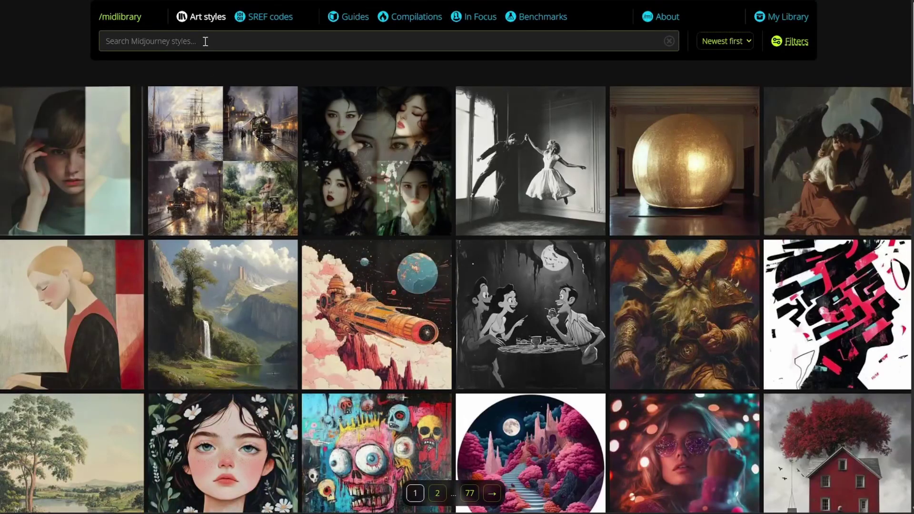
{"action": "left_click", "coordinate": [205, 41]}
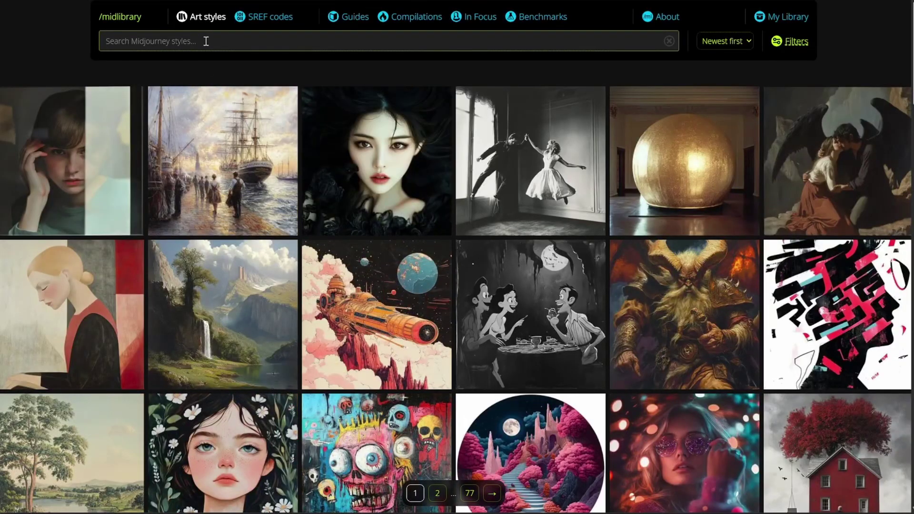
{"action": "type", "text": "grafit"}
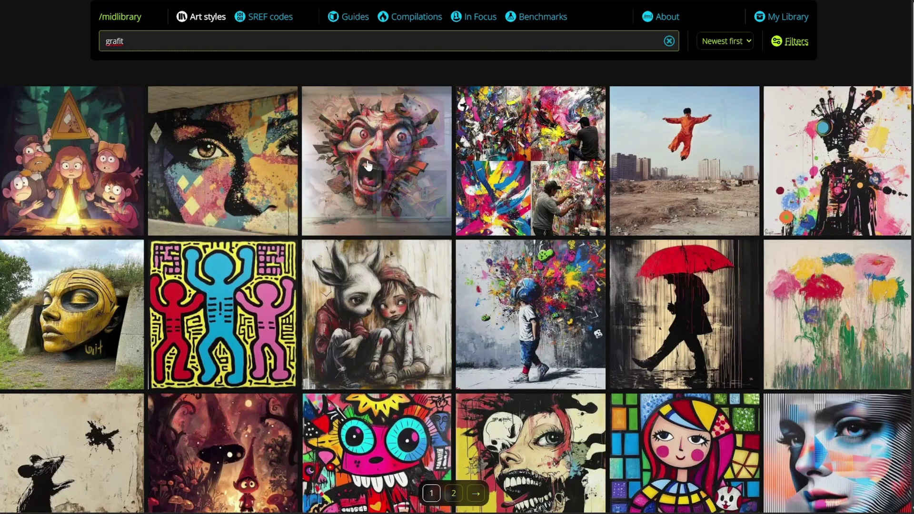
{"action": "scroll", "coordinate": [205, 165], "scroll_direction": "down", "scroll_amount": 5}
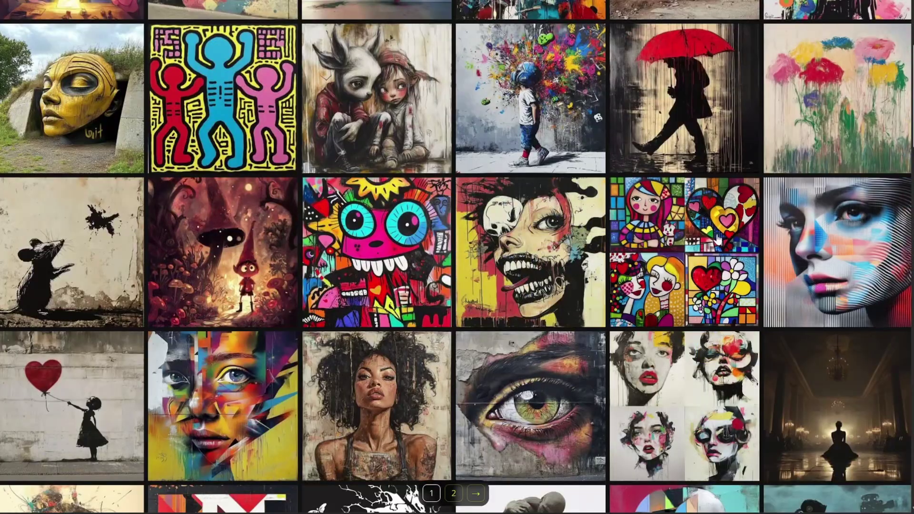
{"action": "scroll", "coordinate": [538, 205], "scroll_direction": "up", "scroll_amount": 3}
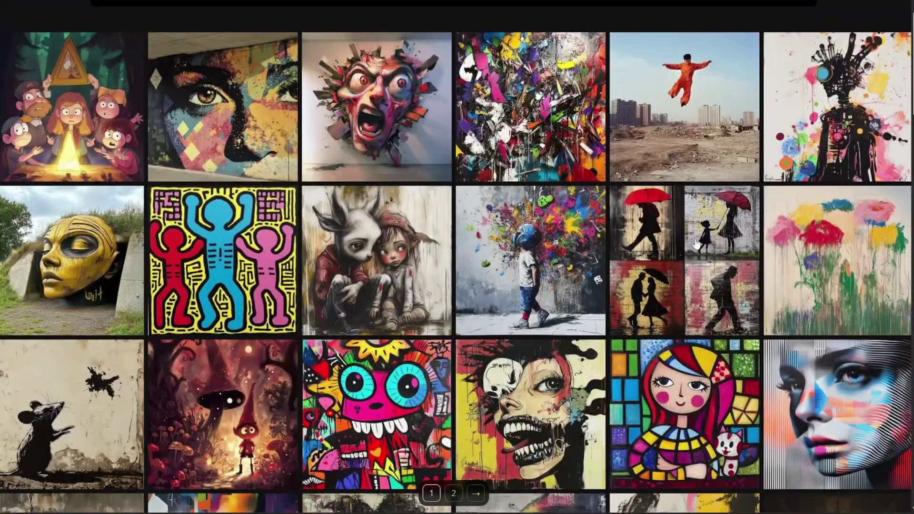
{"action": "mouse_move", "coordinate": [695, 243]}
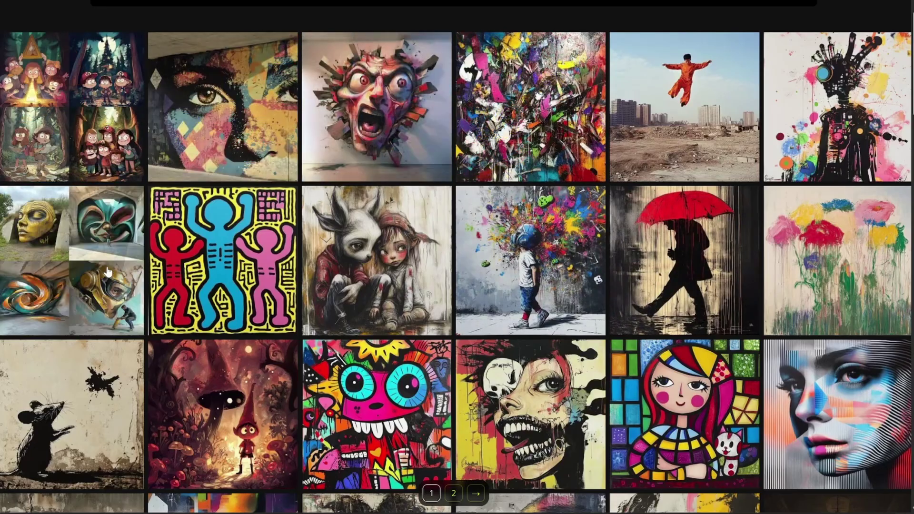
{"action": "scroll", "coordinate": [230, 265], "scroll_direction": "down", "scroll_amount": 7}
{"action": "scroll", "coordinate": [230, 265], "scroll_direction": "down", "scroll_amount": 5}
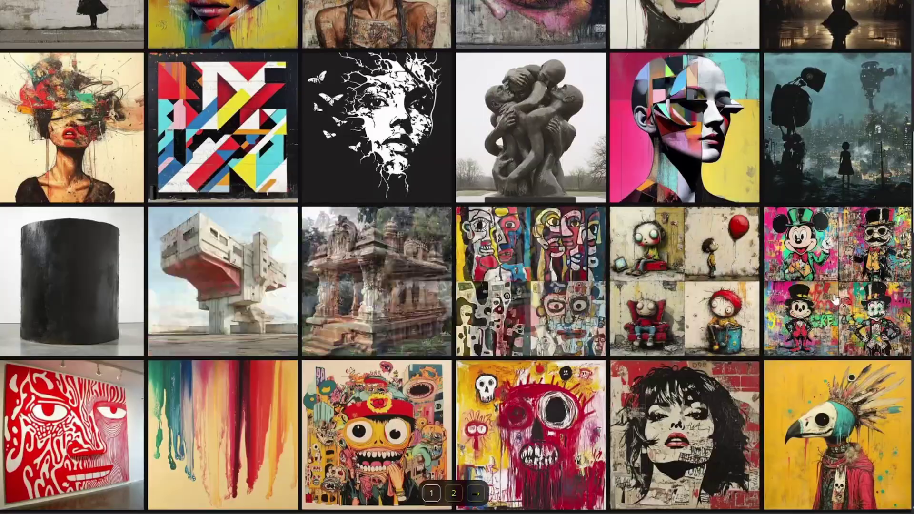
{"action": "scroll", "coordinate": [247, 266], "scroll_direction": "down", "scroll_amount": 6}
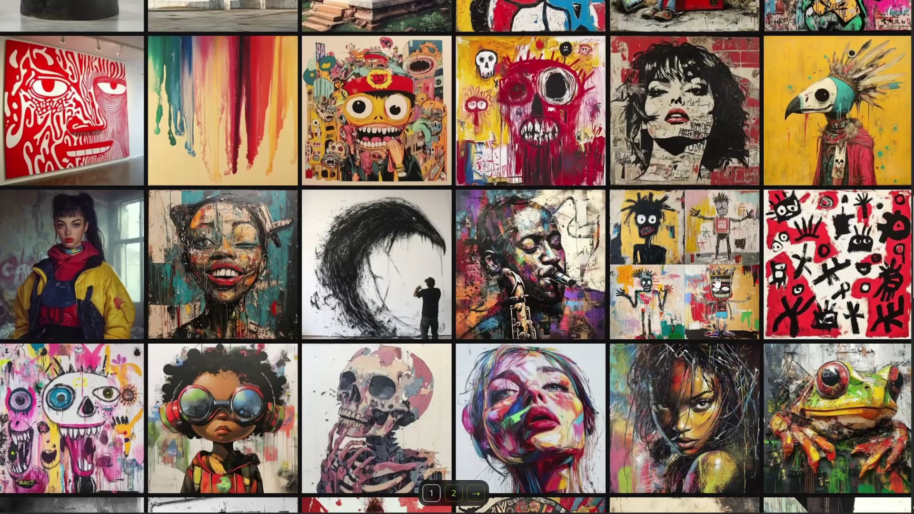
Open the Jean-Michel Basquiat style page, enlarge its paintings, and start a new chat
{"action": "left_click", "coordinate": [721, 273]}
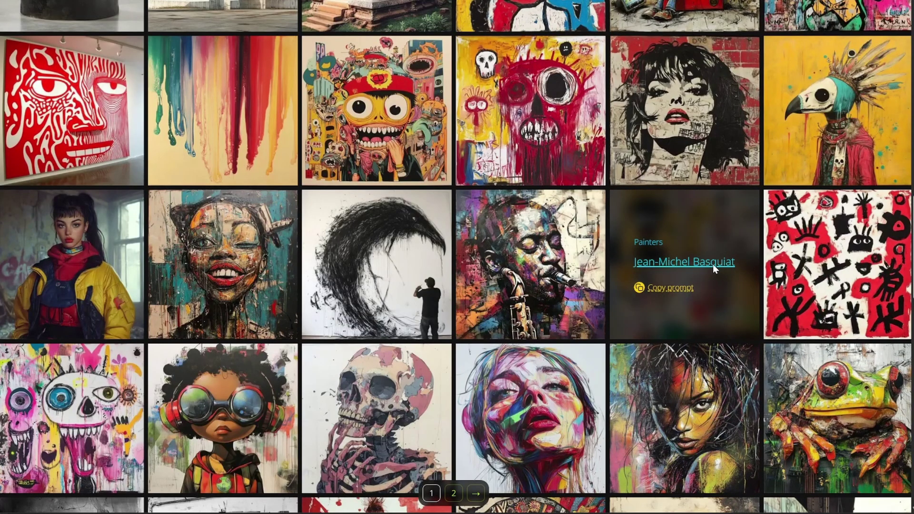
{"action": "left_click", "coordinate": [713, 264]}
{"action": "left_click", "coordinate": [538, 239]}
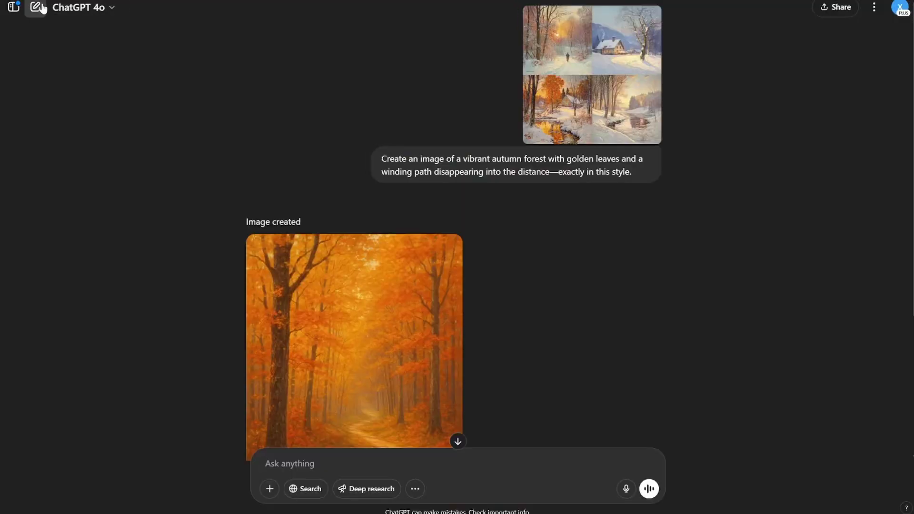
{"action": "left_click", "coordinate": [42, 7]}
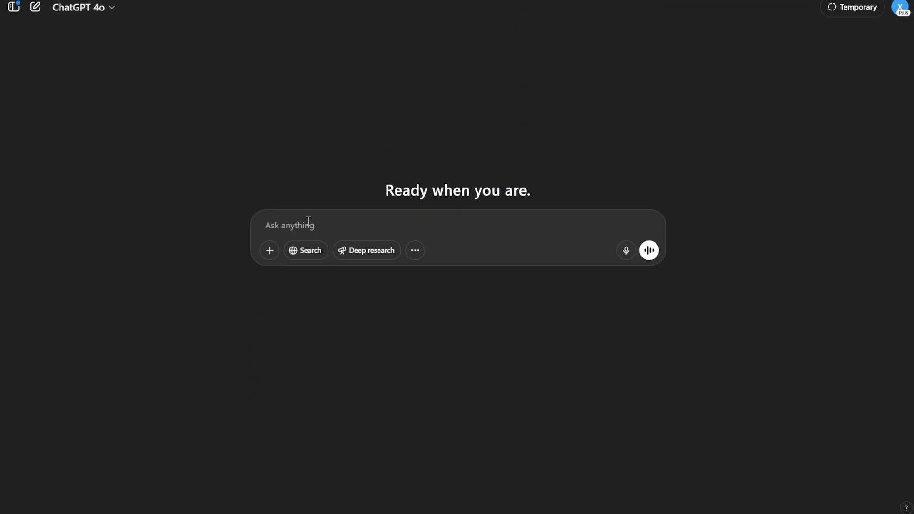
Send the Basquiat reference with the shimmering red-dress night rooftop prompt
{"action": "key", "text": "ctrl+v"}
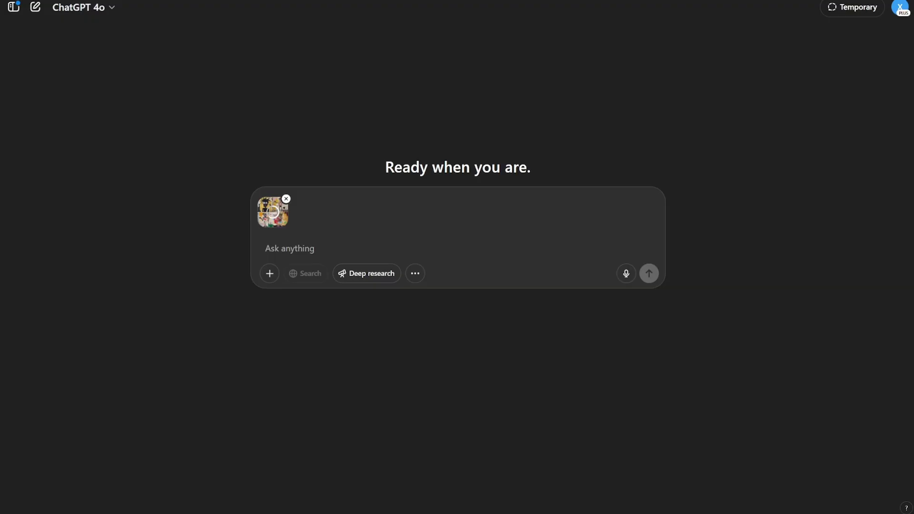
{"action": "type", "text": "Create an image of a 21-year-old woman in a shimmering red dress, posing confidently on a city rooftop at night—exactly in this style."}
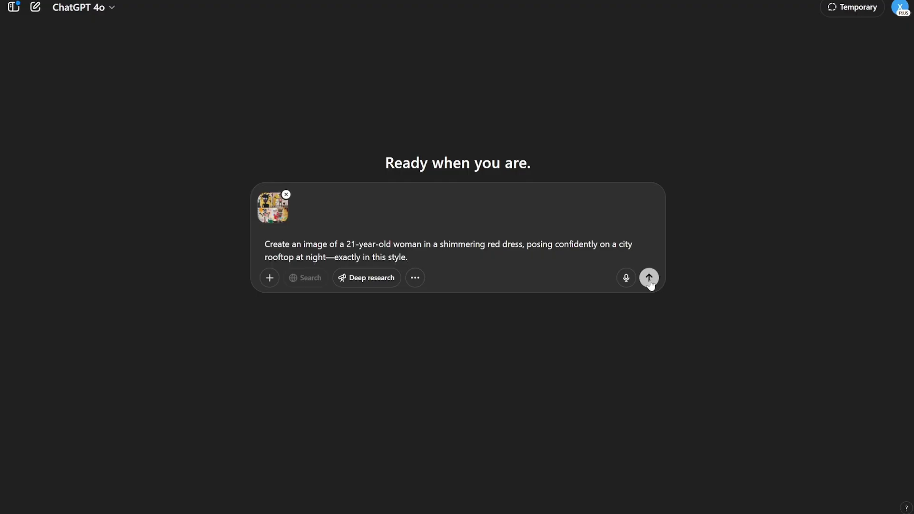
{"action": "left_click", "coordinate": [648, 278]}
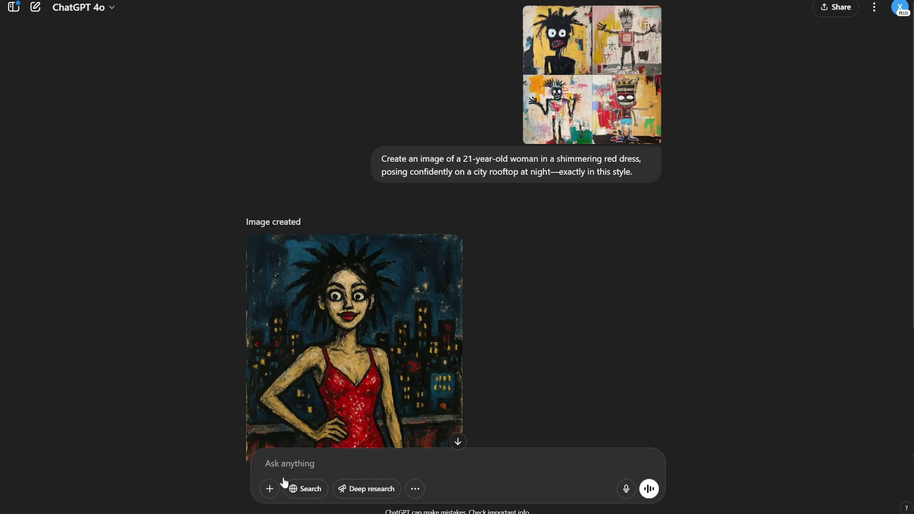
Inspect the generated red-dress woman image full-screen
{"action": "scroll", "coordinate": [493, 242], "scroll_direction": "down", "scroll_amount": 4}
{"action": "scroll", "coordinate": [525, 244], "scroll_direction": "up", "scroll_amount": 2}
{"action": "scroll", "coordinate": [526, 245], "scroll_direction": "down", "scroll_amount": 2}
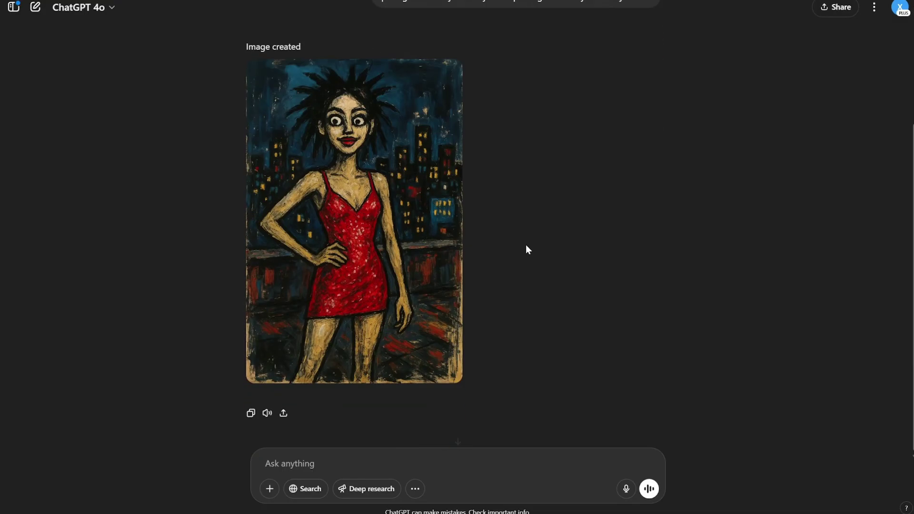
{"action": "scroll", "coordinate": [524, 243], "scroll_direction": "up", "scroll_amount": 1}
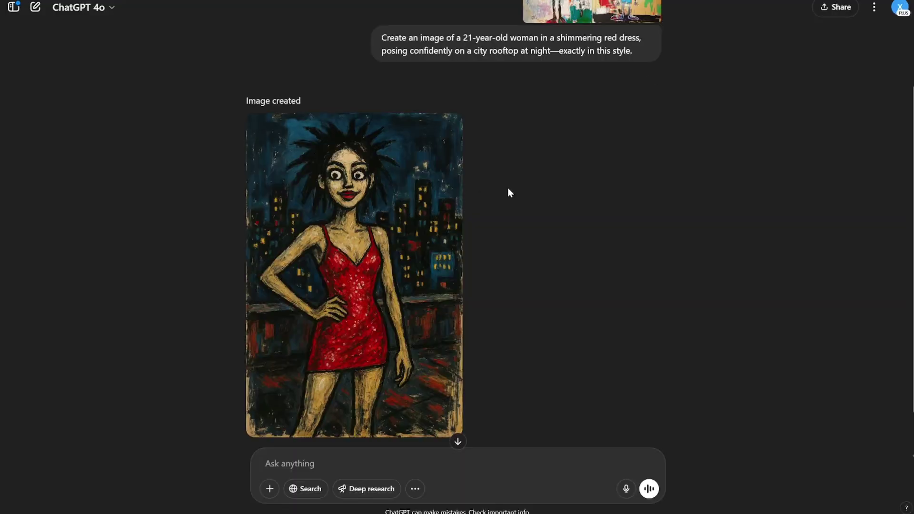
{"action": "scroll", "coordinate": [508, 187], "scroll_direction": "up", "scroll_amount": 1}
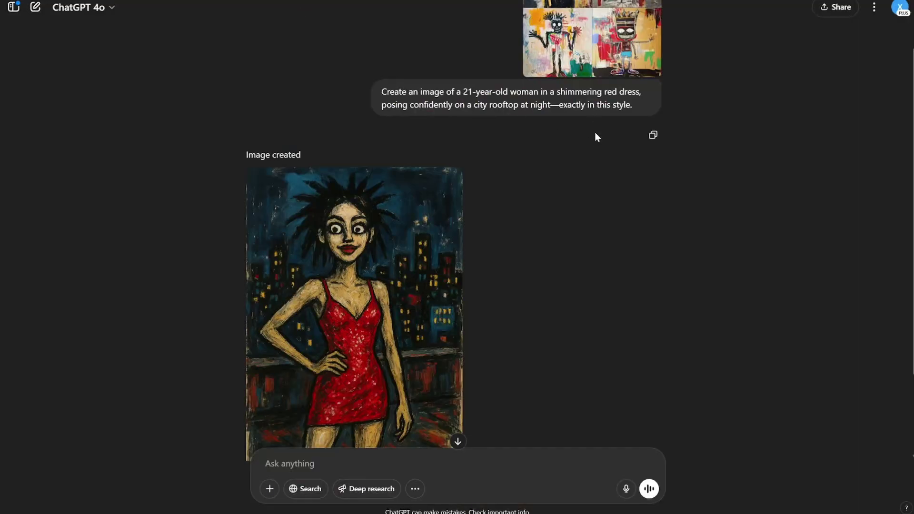
{"action": "scroll", "coordinate": [595, 134], "scroll_direction": "up", "scroll_amount": 1}
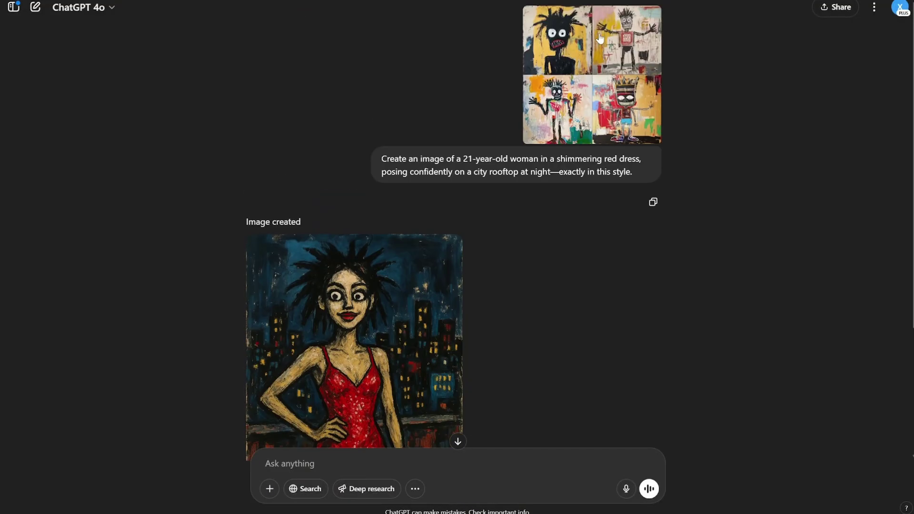
{"action": "scroll", "coordinate": [579, 138], "scroll_direction": "down", "scroll_amount": 2}
{"action": "scroll", "coordinate": [524, 67], "scroll_direction": "down", "scroll_amount": 1}
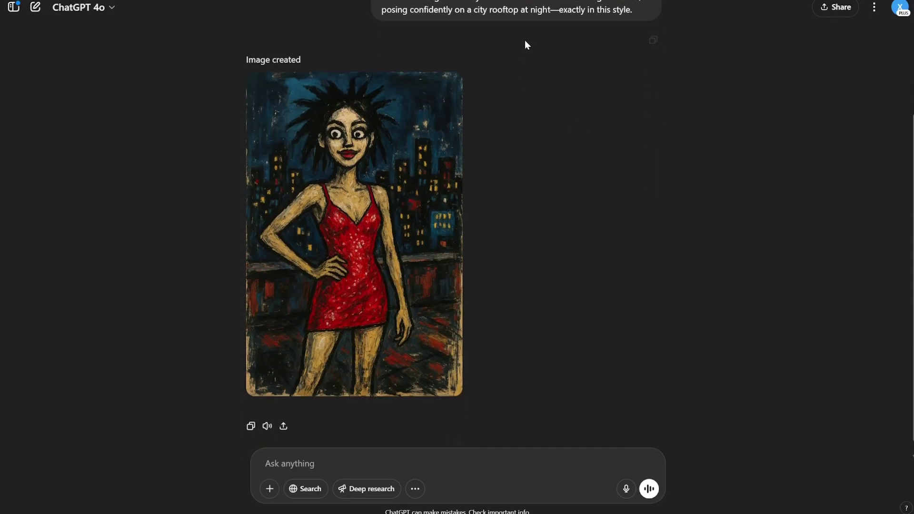
{"action": "scroll", "coordinate": [500, 95], "scroll_direction": "up", "scroll_amount": 1}
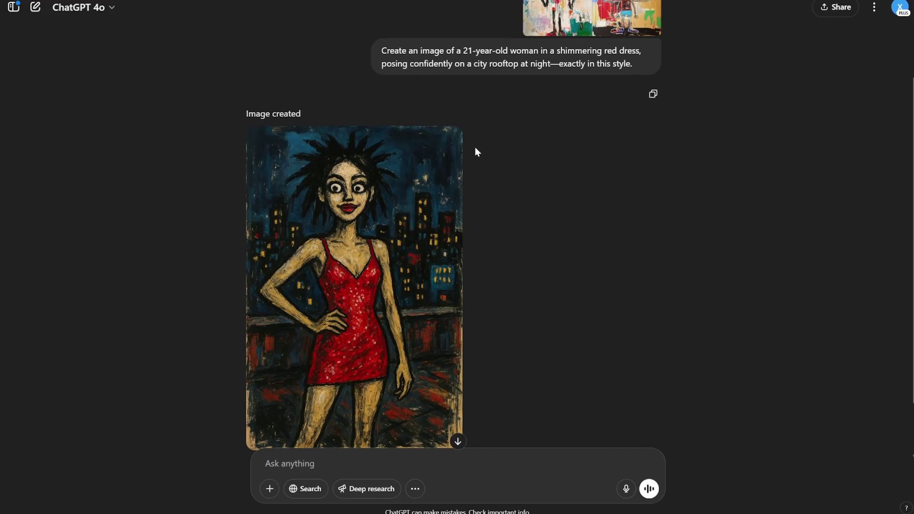
{"action": "left_click", "coordinate": [363, 312]}
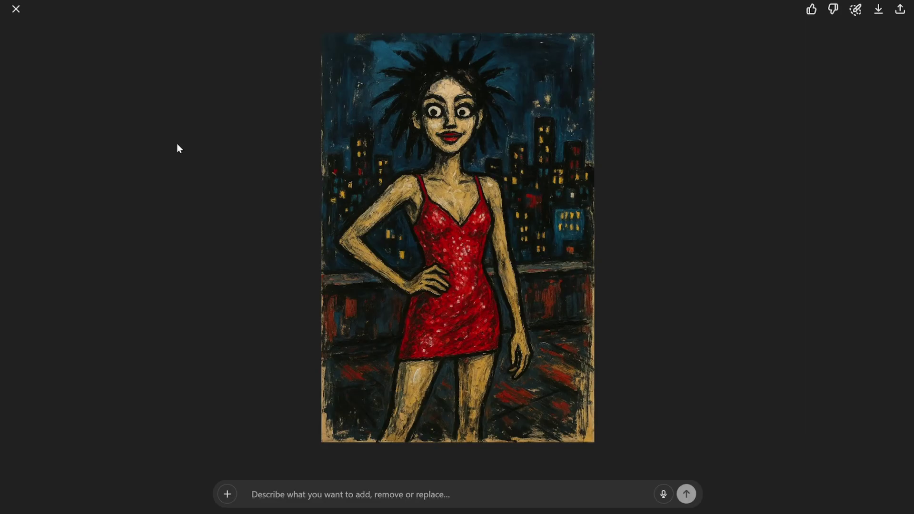
{"action": "left_click", "coordinate": [16, 9]}
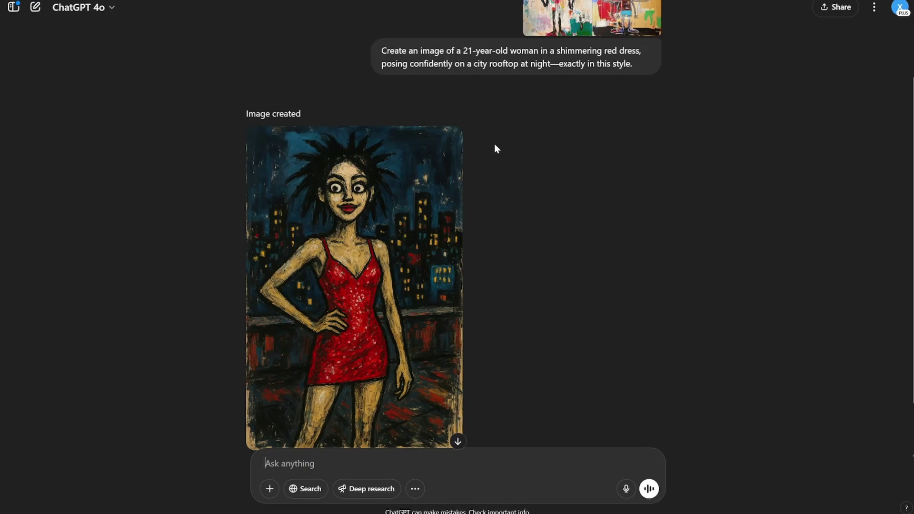
Compare it against the Basquiat paintings, ending on Midlibrary's Erez Marom page
{"action": "scroll", "coordinate": [560, 125], "scroll_direction": "up", "scroll_amount": 1}
{"action": "scroll", "coordinate": [544, 69], "scroll_direction": "down", "scroll_amount": 3}
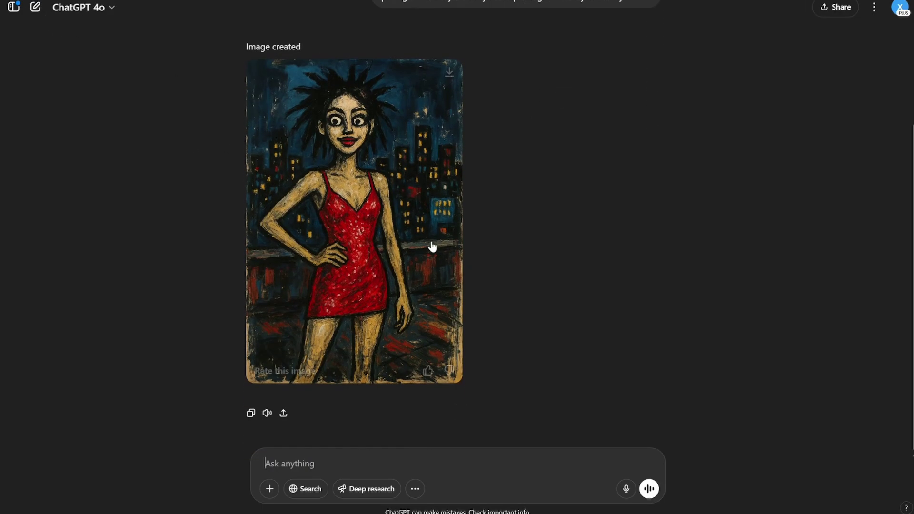
{"action": "scroll", "coordinate": [437, 217], "scroll_direction": "up", "scroll_amount": 3}
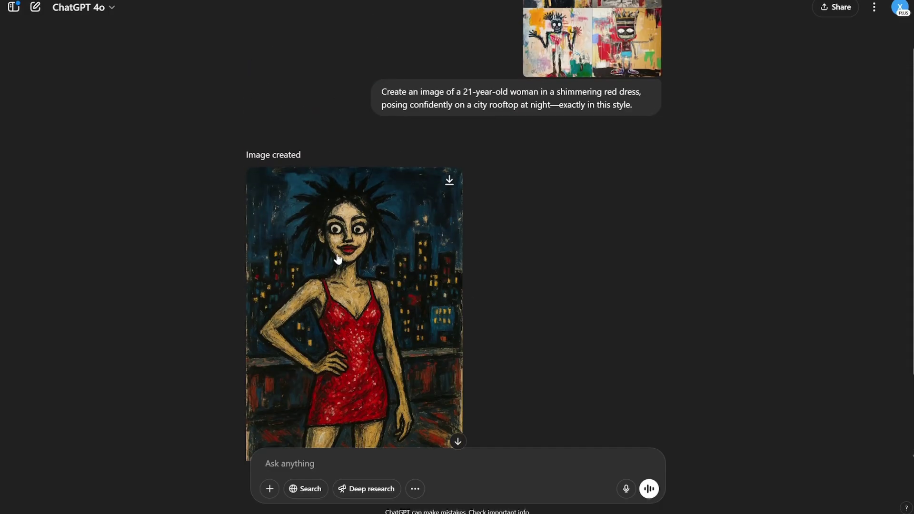
{"action": "scroll", "coordinate": [453, 226], "scroll_direction": "up", "scroll_amount": 1}
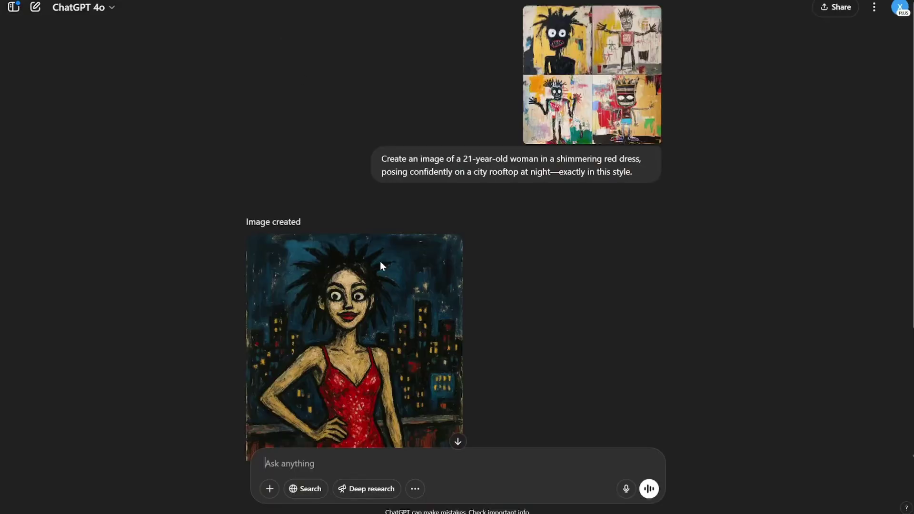
{"action": "scroll", "coordinate": [380, 261], "scroll_direction": "down", "scroll_amount": 2}
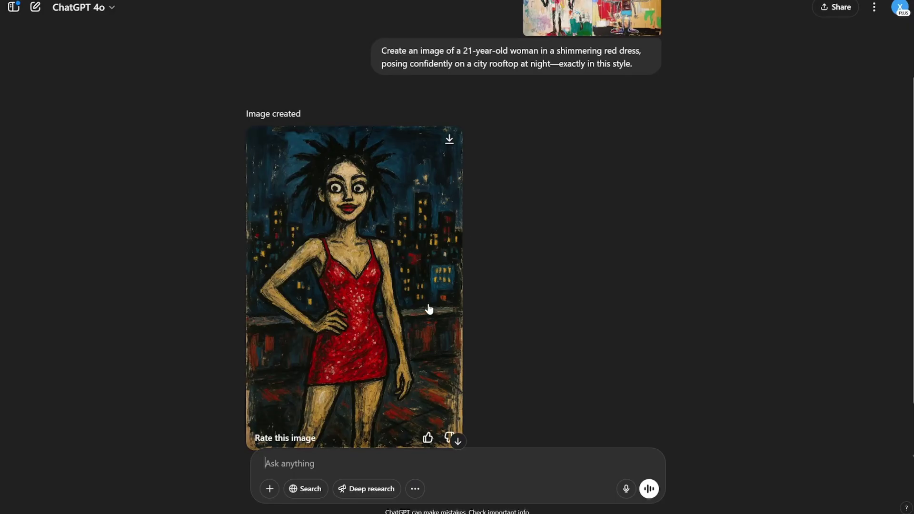
{"action": "scroll", "coordinate": [428, 309], "scroll_direction": "up", "scroll_amount": 1}
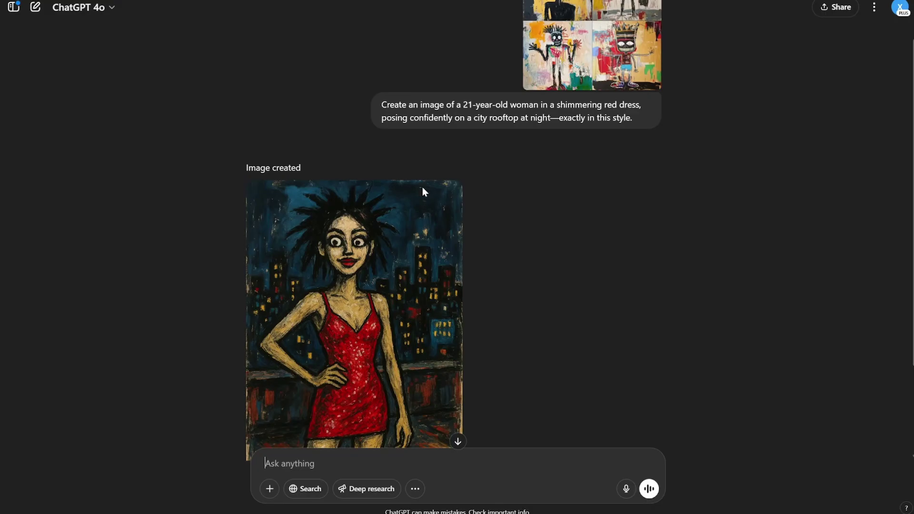
{"action": "scroll", "coordinate": [439, 259], "scroll_direction": "down", "scroll_amount": 1}
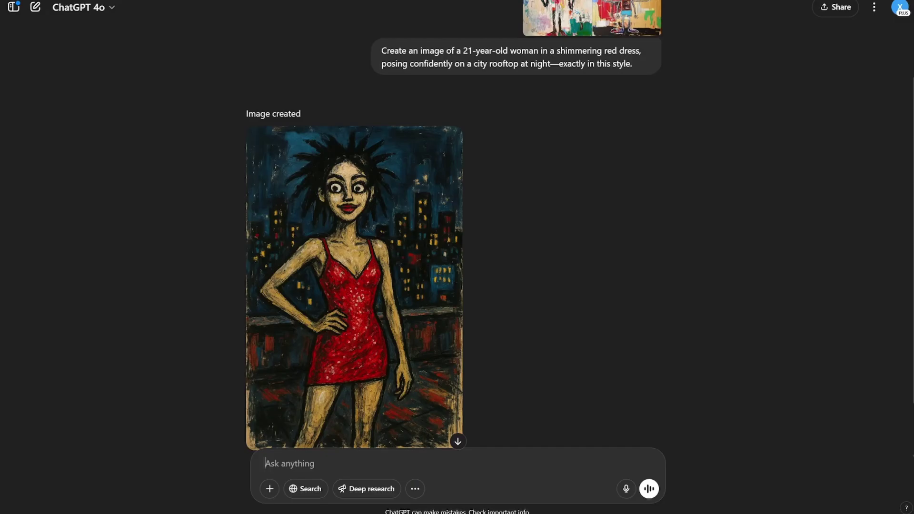
{"action": "scroll", "coordinate": [500, 193], "scroll_direction": "down", "scroll_amount": 1}
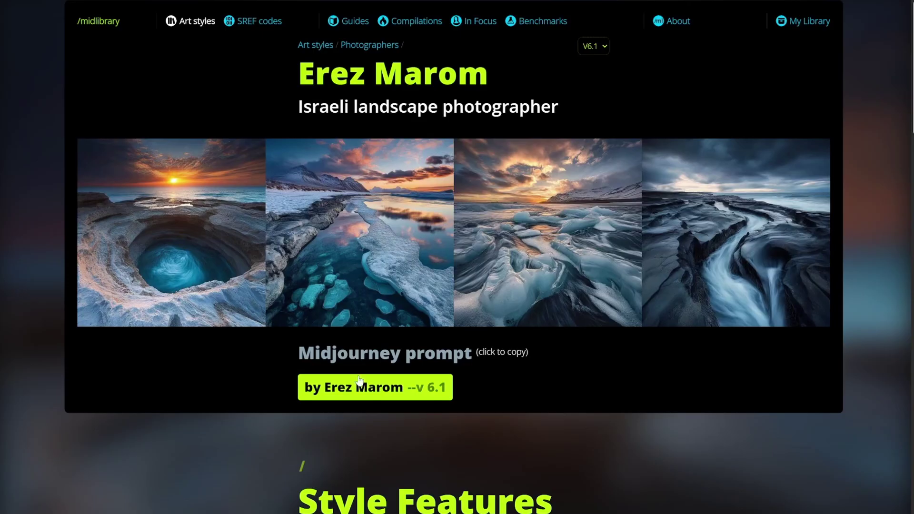
Attach the enlarged Erez Marom landscape grid and paste the white tiger by an icy river prompt
{"action": "left_click", "coordinate": [467, 253]}
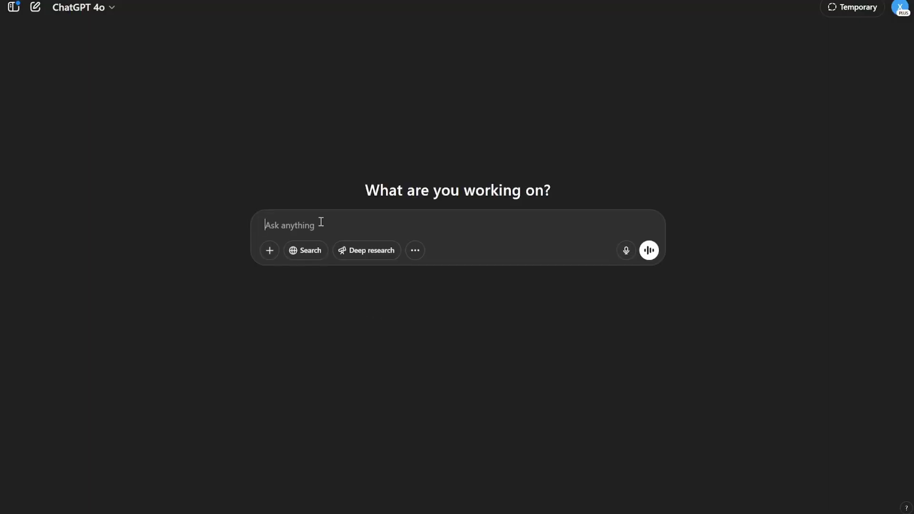
{"action": "key", "text": "ctrl+v"}
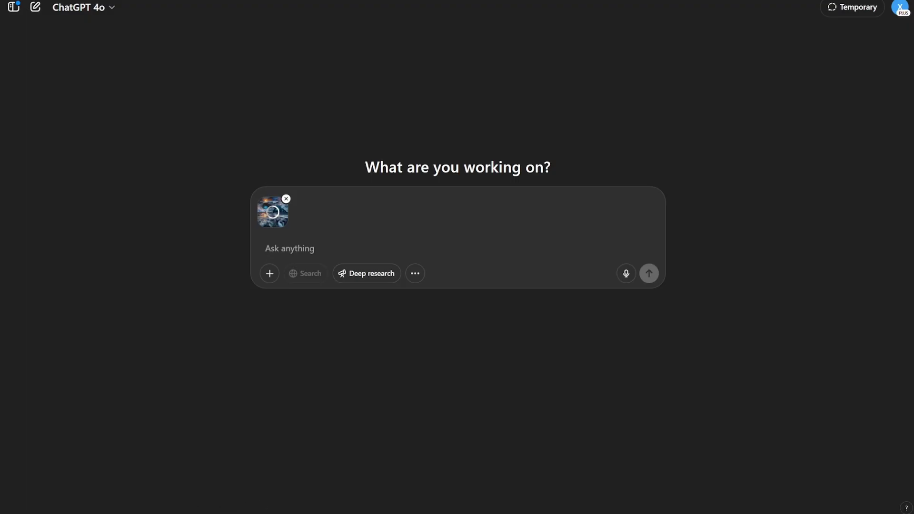
{"action": "type", "text": "Create an image of a majestic white tiger resting beside a crystal-clear icy river—exactly in this style."}
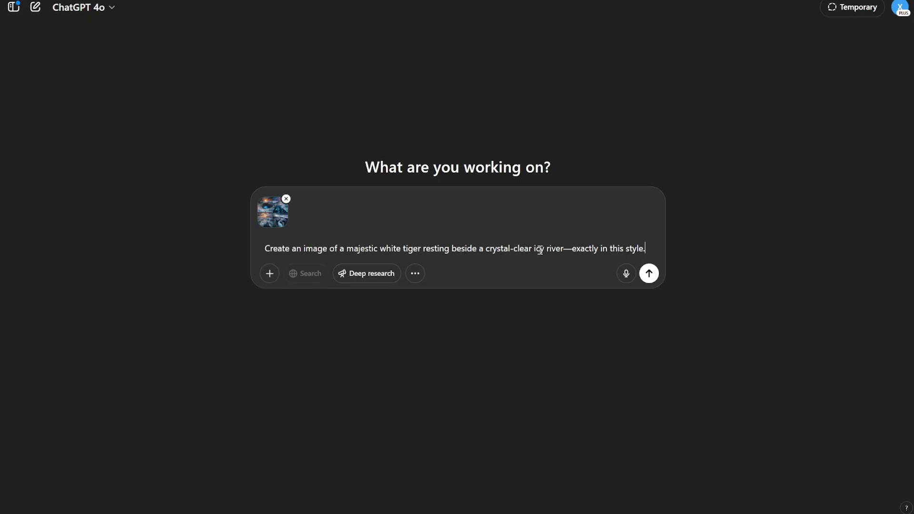
Generate the white tiger beside the sunset icy river and compare it with the enlarged reference grid
{"action": "left_click", "coordinate": [649, 273]}
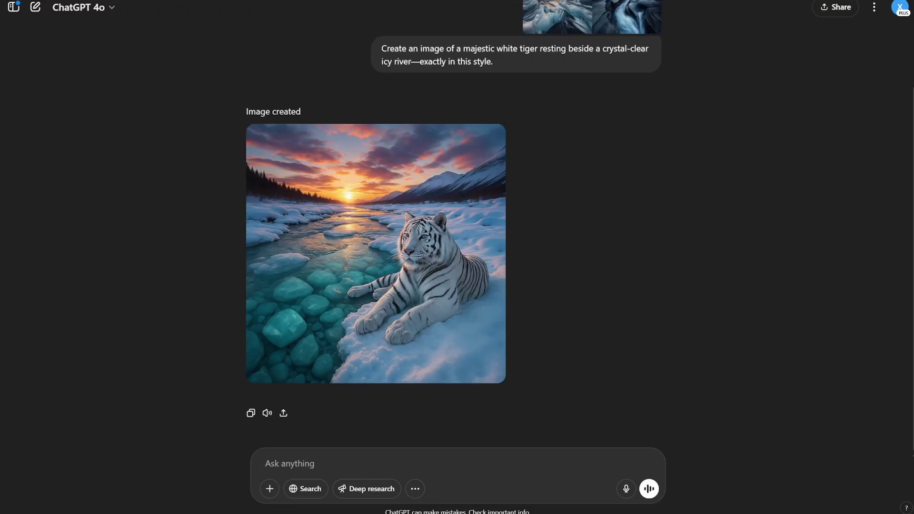
{"action": "scroll", "coordinate": [488, 262], "scroll_direction": "up", "scroll_amount": 3}
{"action": "left_click", "coordinate": [572, 56]}
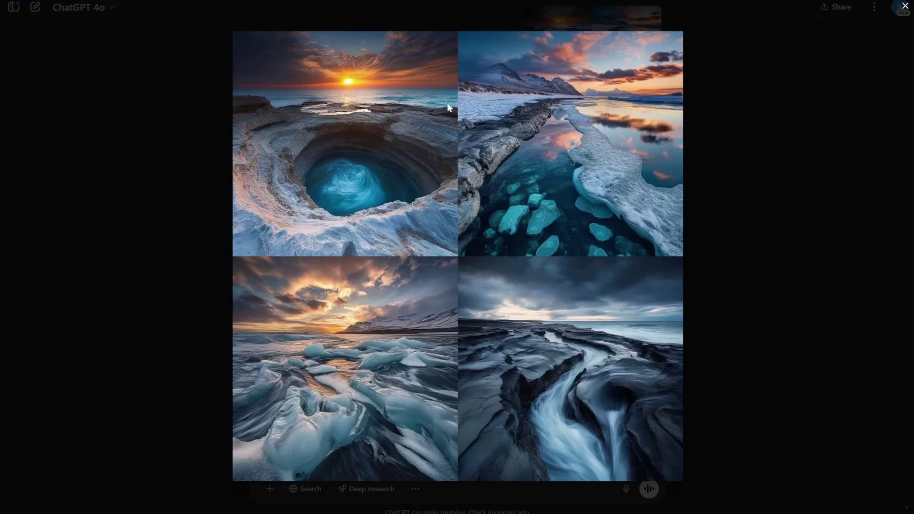
{"action": "left_click", "coordinate": [79, 40]}
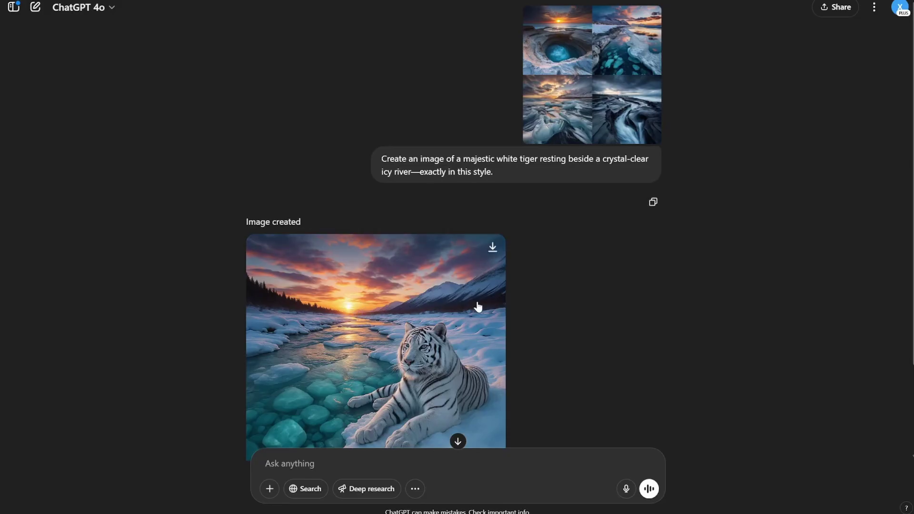
{"action": "scroll", "coordinate": [478, 308], "scroll_direction": "down", "scroll_amount": 2}
{"action": "scroll", "coordinate": [491, 300], "scroll_direction": "up", "scroll_amount": 2}
{"action": "scroll", "coordinate": [455, 317], "scroll_direction": "down", "scroll_amount": 2}
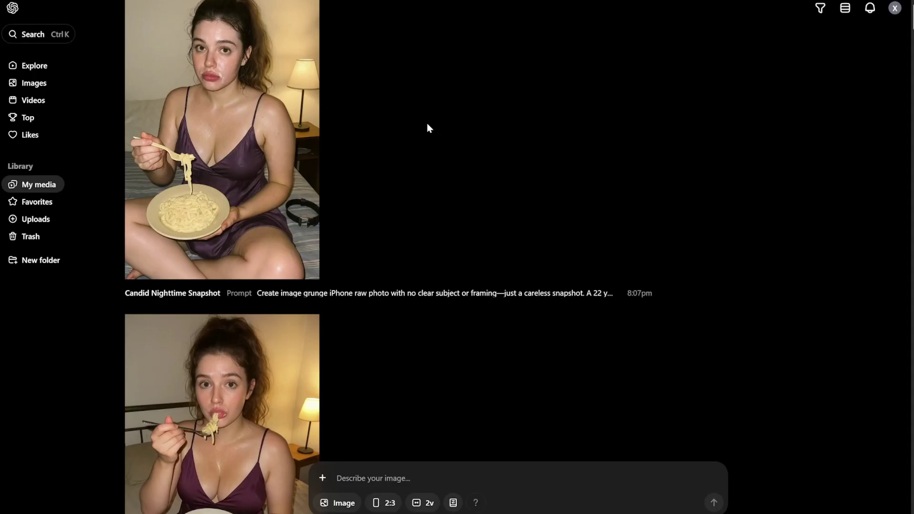
Remix the Raf Simons coat grid with the barefoot woman in lacy white dress prompt
{"action": "scroll", "coordinate": [427, 124], "scroll_direction": "up", "scroll_amount": 2}
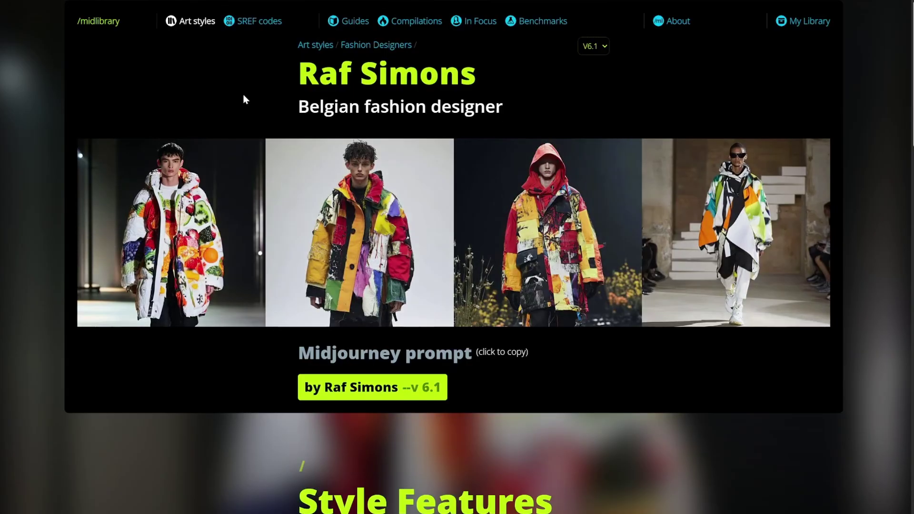
{"action": "left_click", "coordinate": [460, 231]}
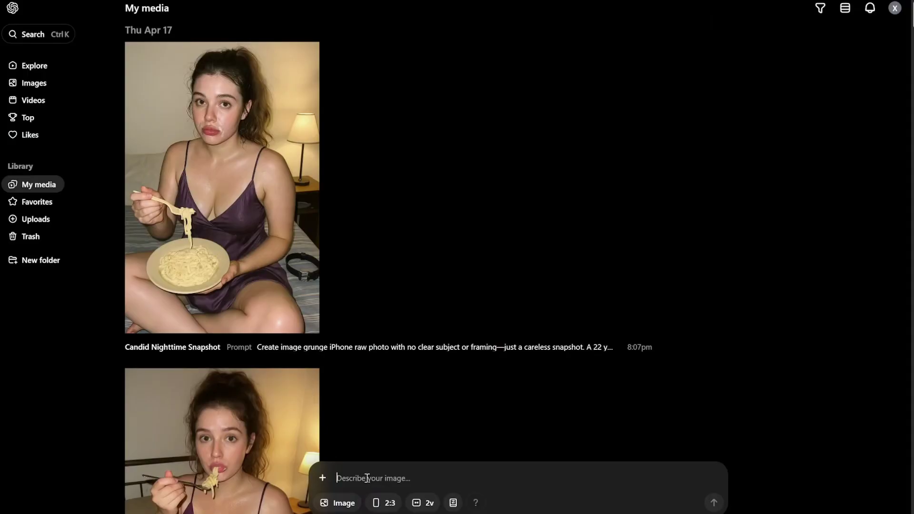
{"action": "key", "text": "ctrl+v"}
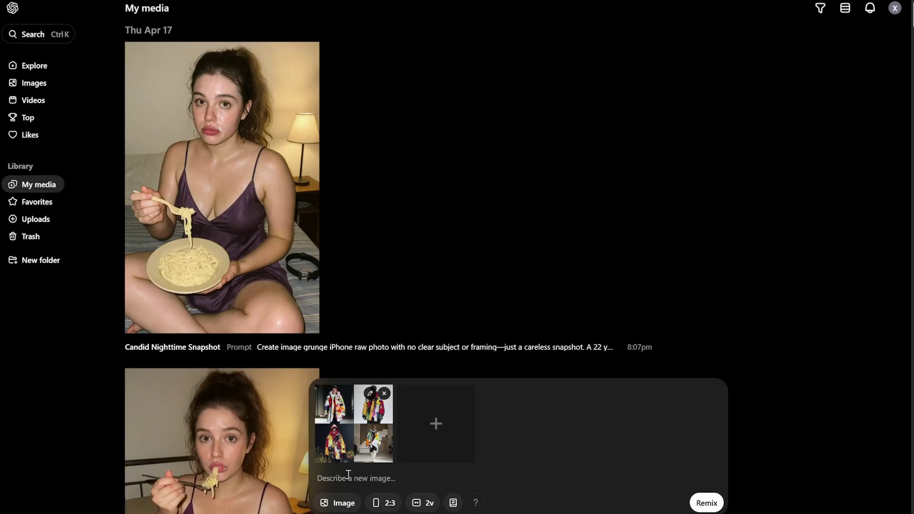
{"action": "type", "text": "Create an image of a 21-year-old woman in a lacy, off-shoulder white dress, walking barefoot on a ramp—exactly in this style."}
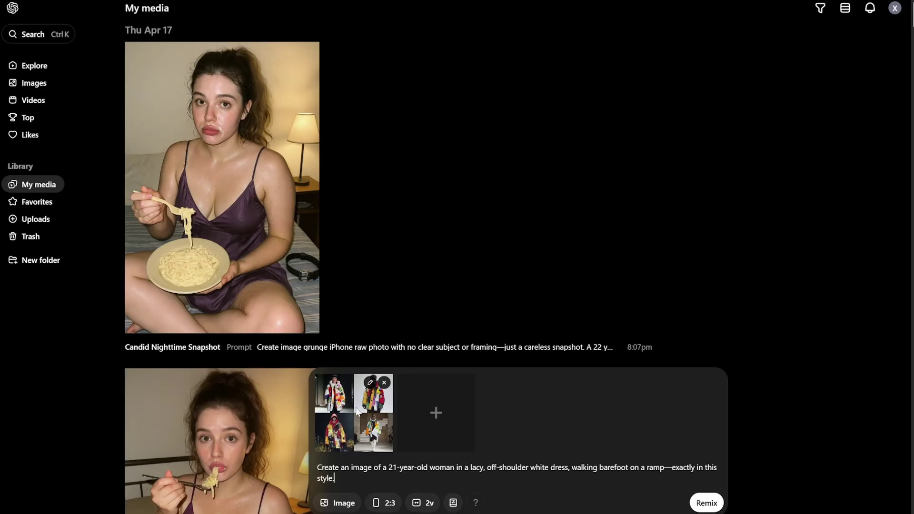
{"action": "left_click", "coordinate": [709, 504]}
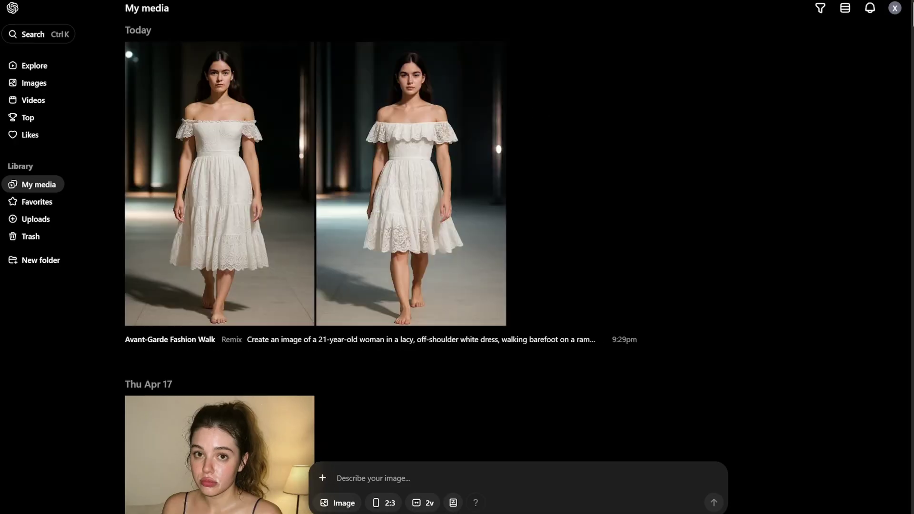
View the two 'Avant-Garde Fashion Walk' dress images full size, then close the viewer
{"action": "left_click", "coordinate": [247, 115]}
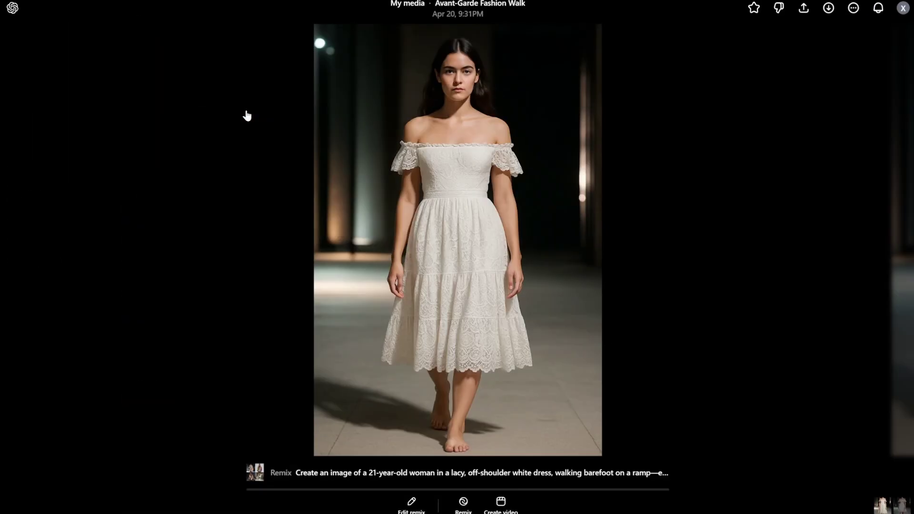
{"action": "key", "text": "Right"}
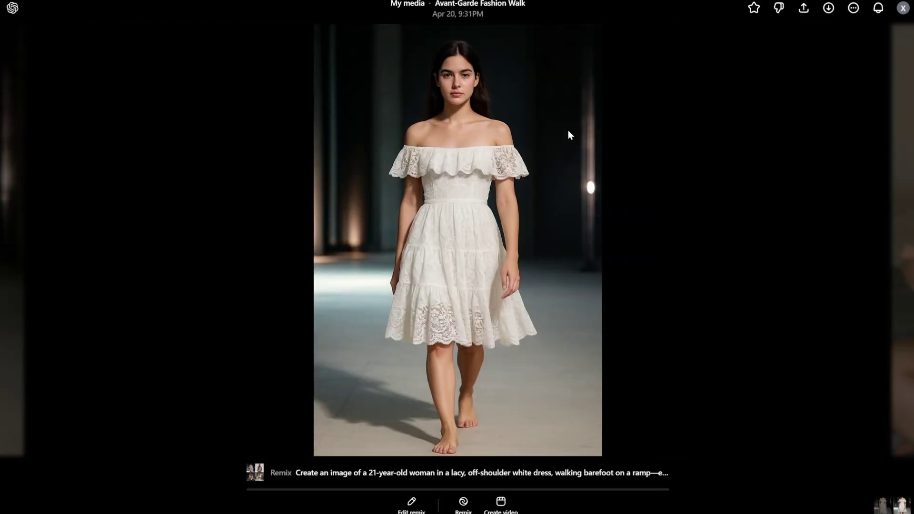
{"action": "key", "text": "Right"}
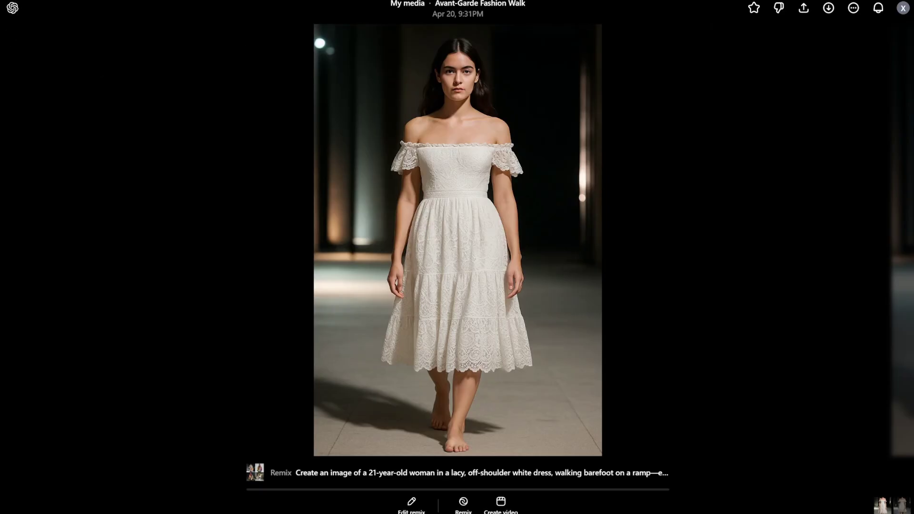
{"action": "key", "text": "Escape"}
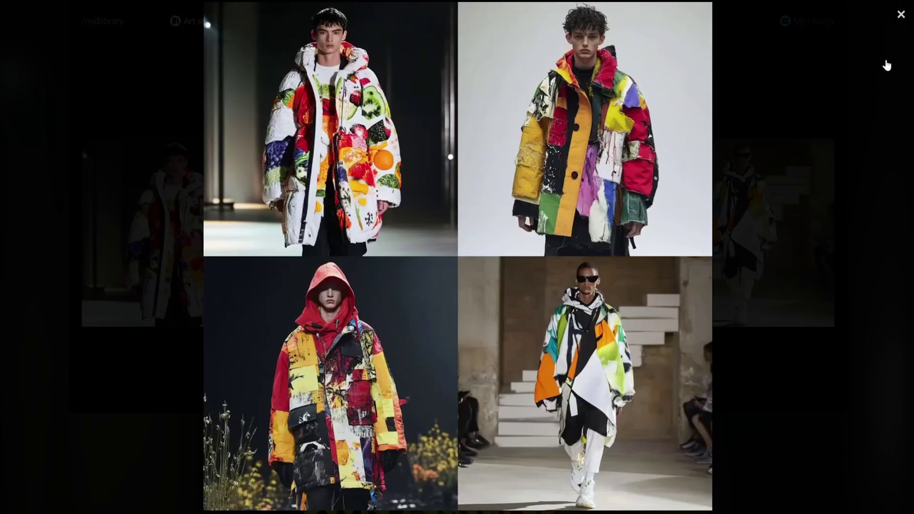
Re-examine the enlarged four Raf Simons coat looks, then close them
{"action": "left_click", "coordinate": [900, 14]}
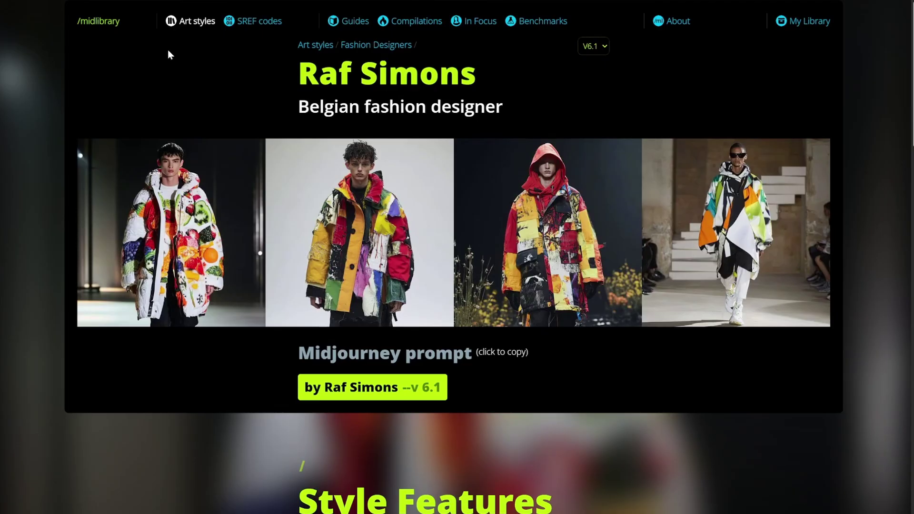
{"action": "left_click", "coordinate": [491, 220]}
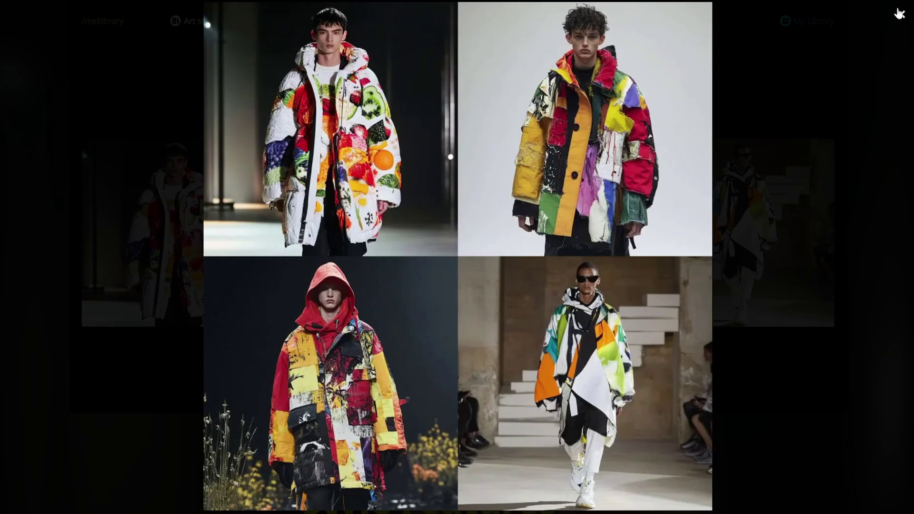
{"action": "left_click", "coordinate": [901, 15]}
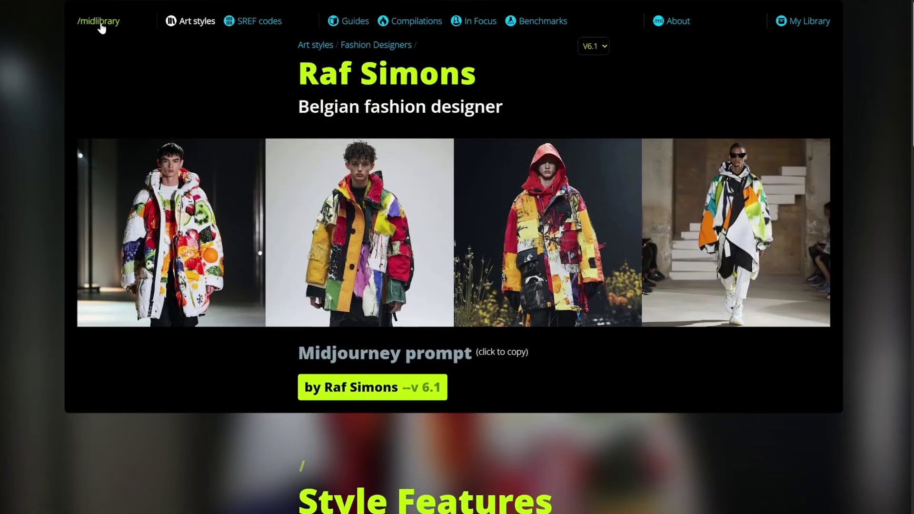
Go to the Midlibrary homepage and browse the Art styles gallery
{"action": "left_click", "coordinate": [100, 22]}
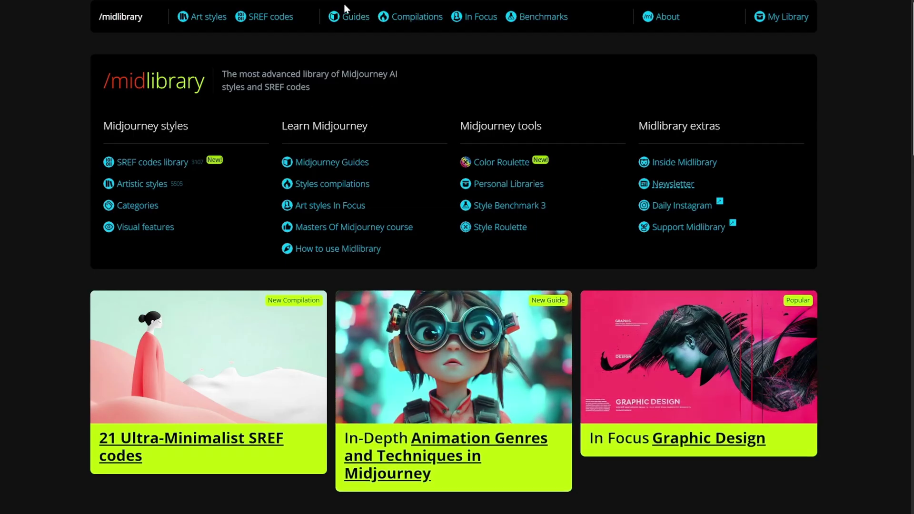
{"action": "left_click", "coordinate": [211, 18]}
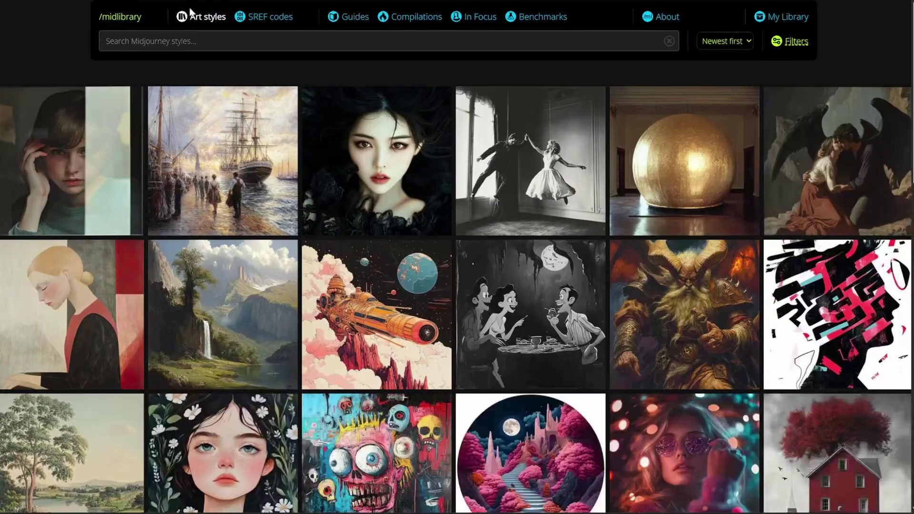
{"action": "scroll", "coordinate": [584, 218], "scroll_direction": "down", "scroll_amount": 20}
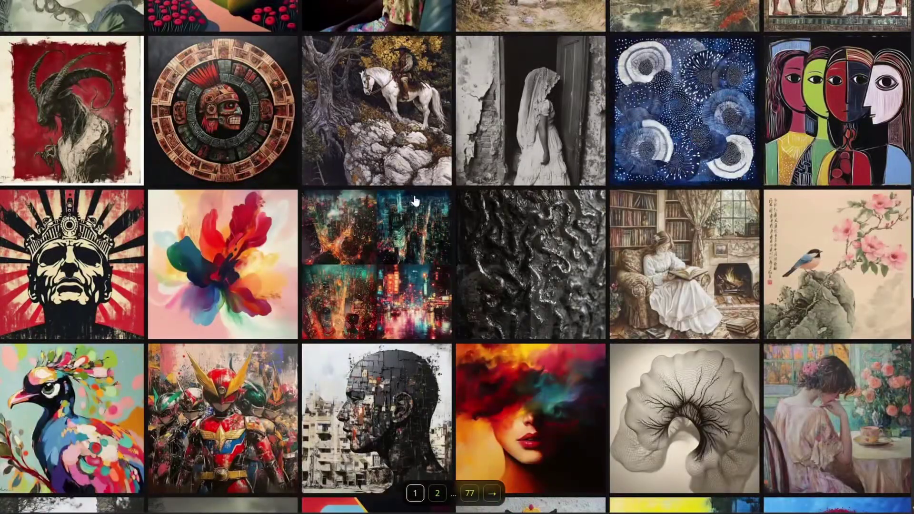